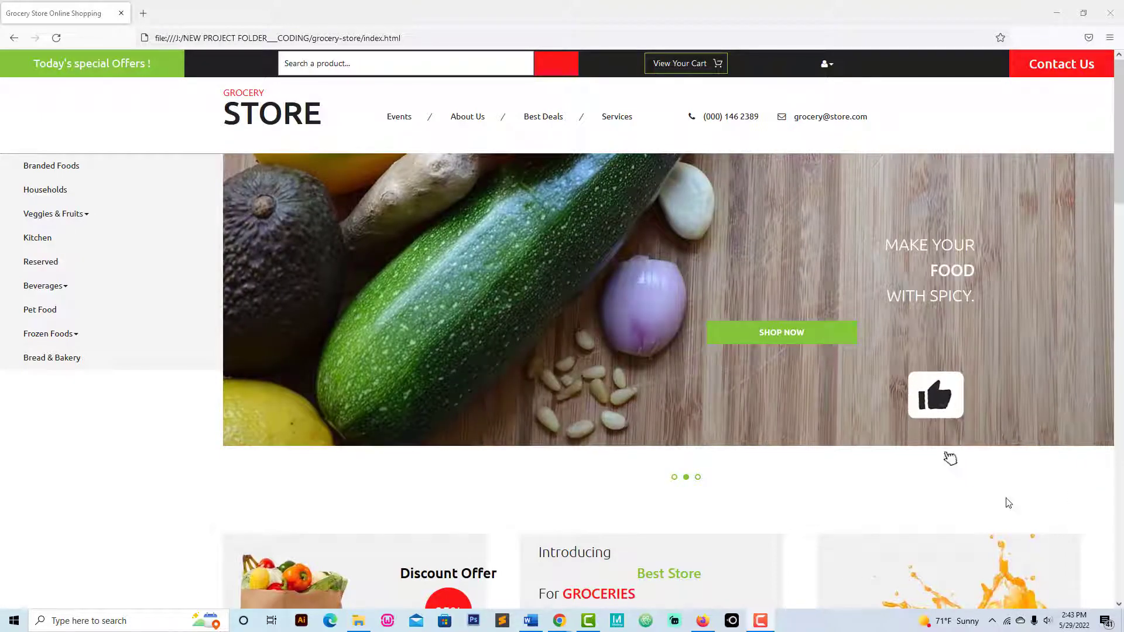
- Check the empty shopping cart, then go to the Sign In & Sign Up page
left_click(688, 64)
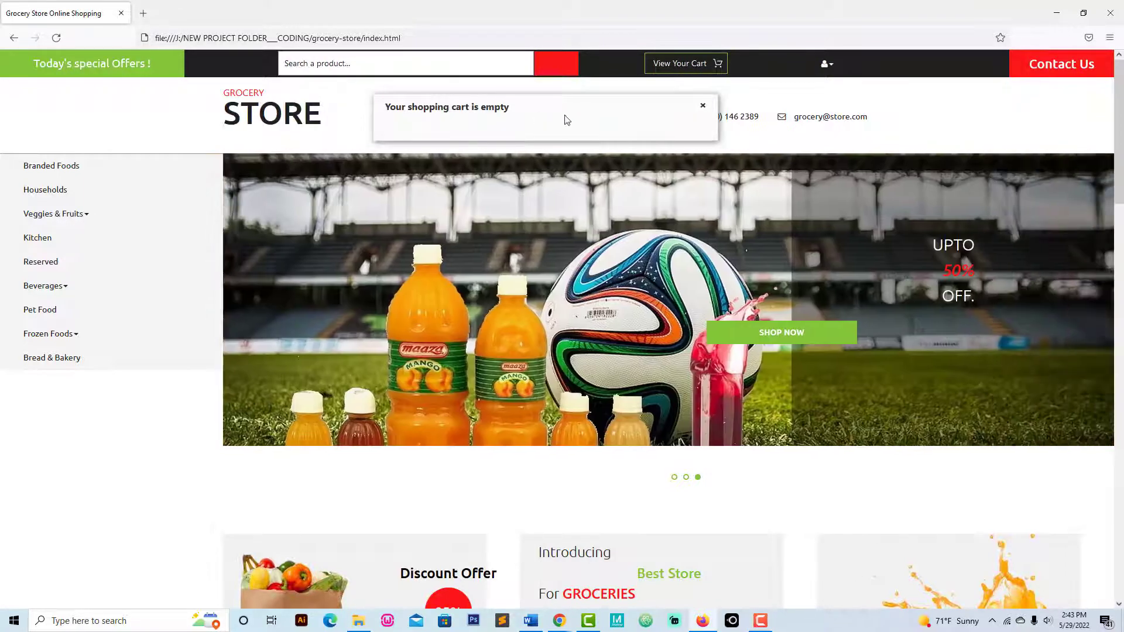
left_click(703, 107)
left_click(827, 63)
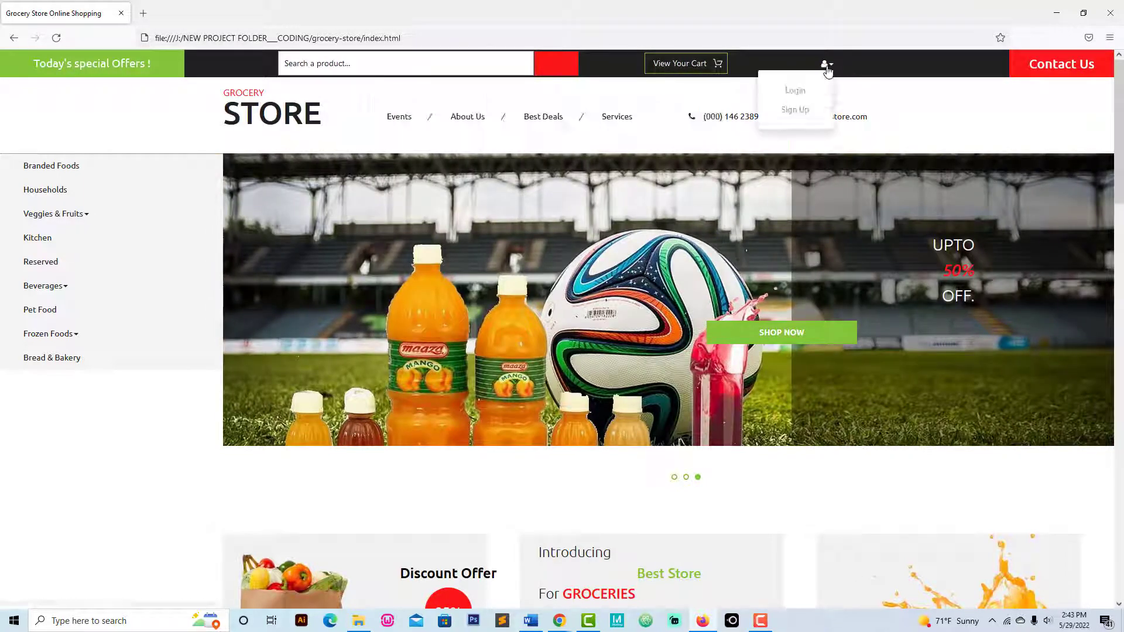
left_click(795, 91)
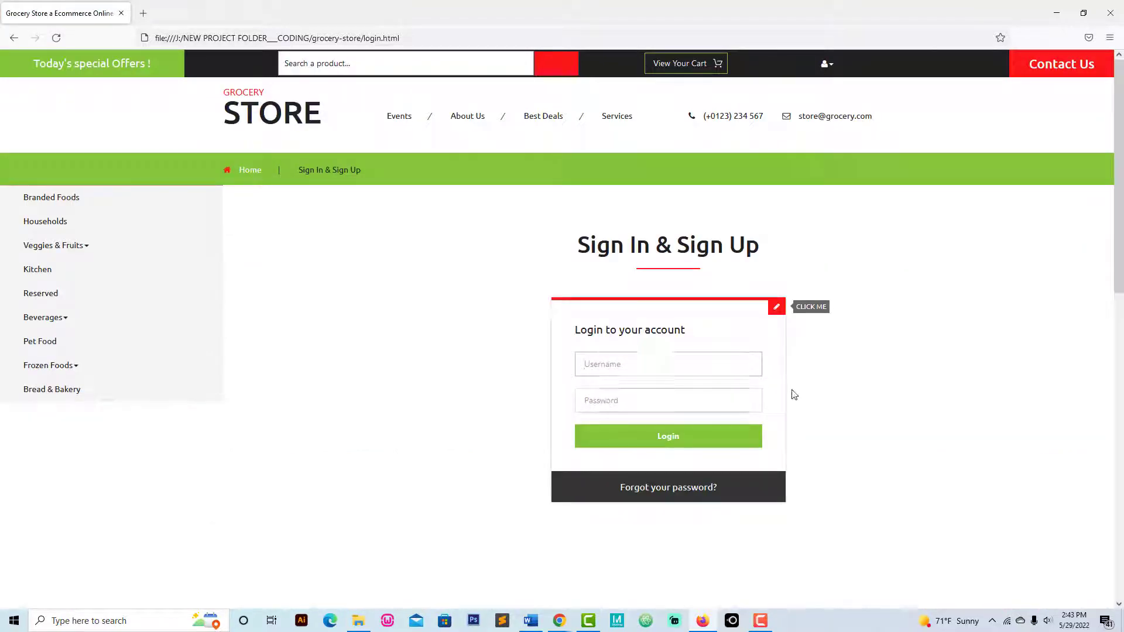
key("Tab")
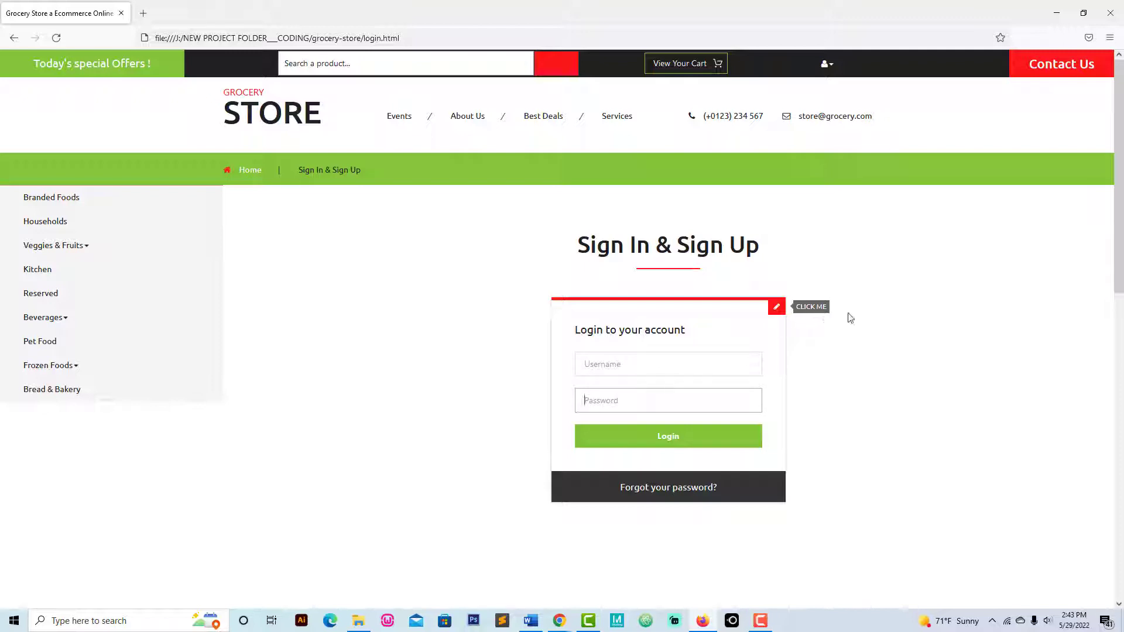
- Switch to the Create an account form and highlight part of the store phone number
left_click(776, 306)
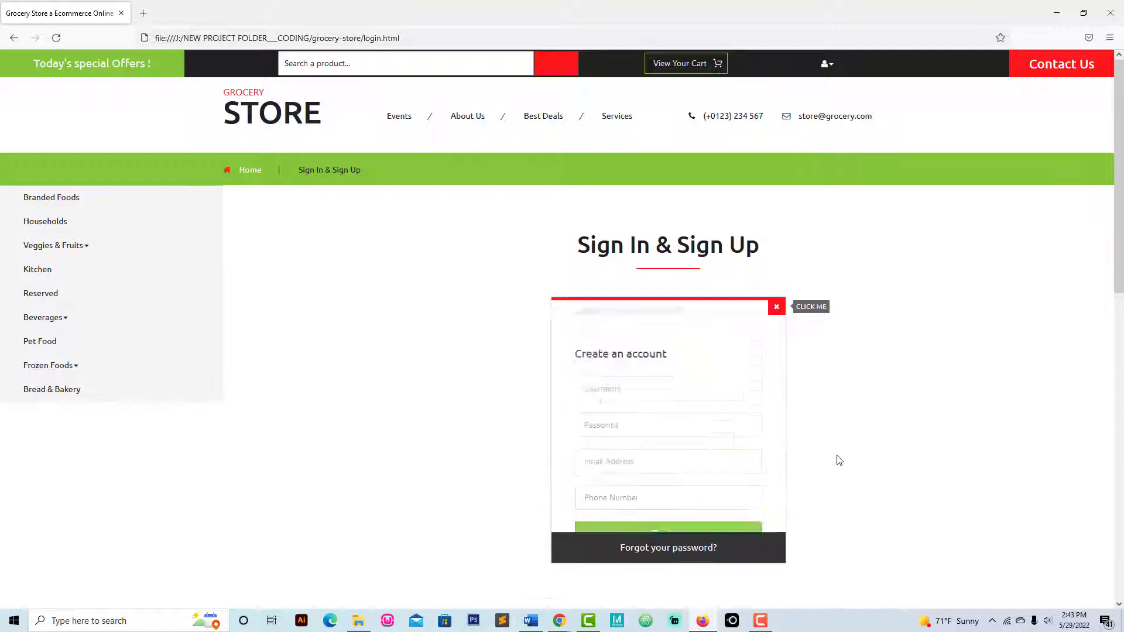
left_click(865, 369)
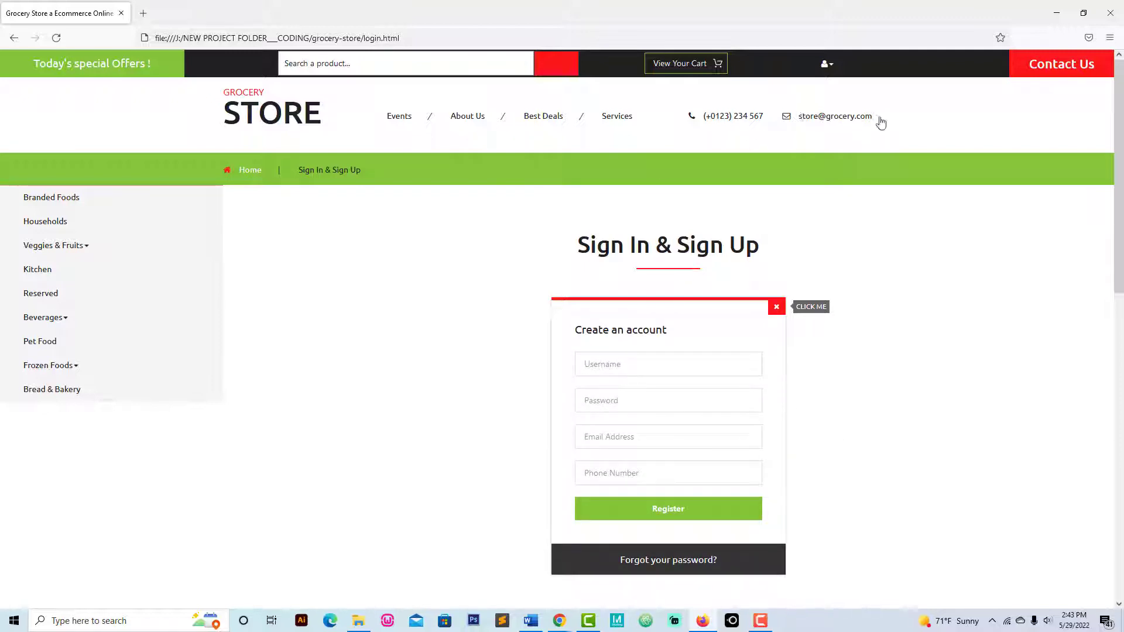
left_click_drag(719, 118, 760, 117)
left_click(756, 143)
- Open Services and look over its newsletter Email field and footer INFORMATION links
left_click(616, 116)
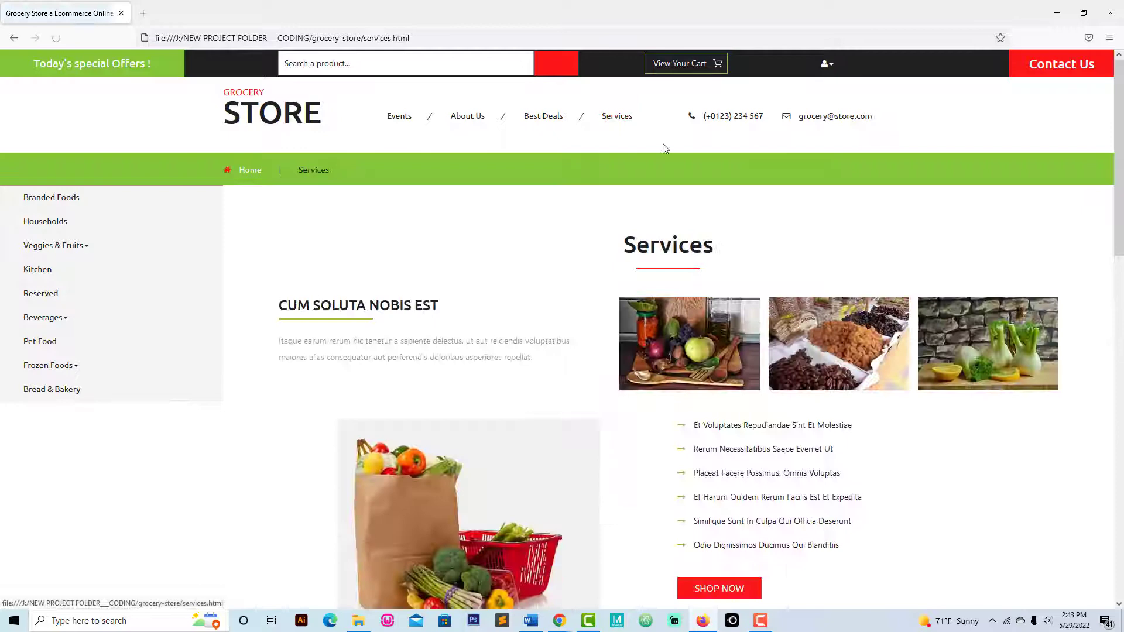
scroll(714, 156, "down", 3)
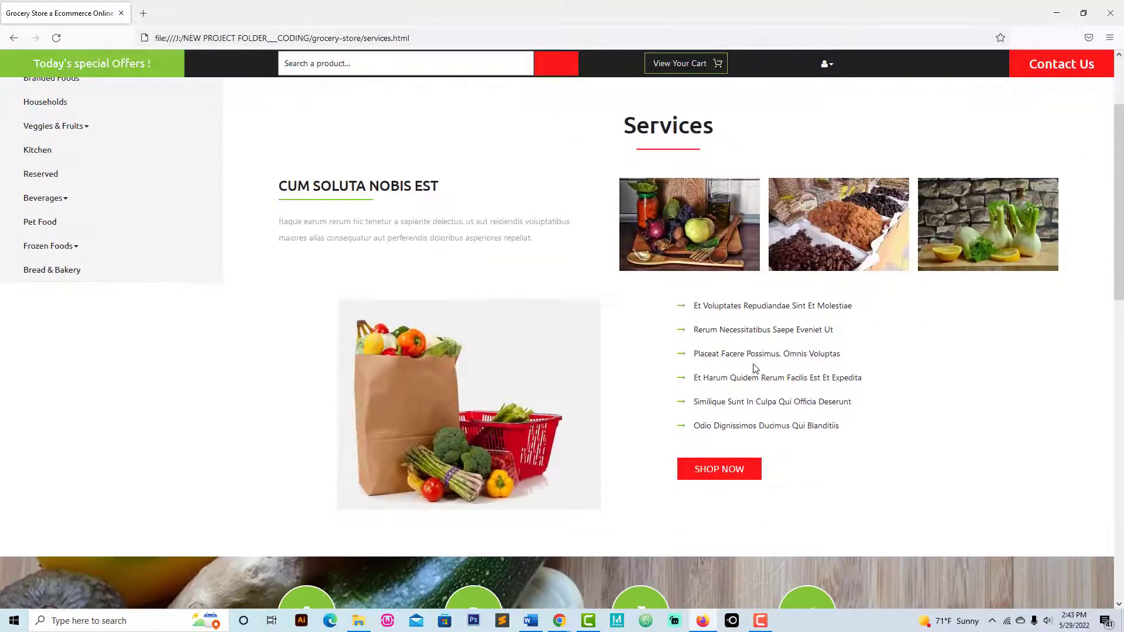
scroll(527, 307, "down", 4)
scroll(453, 264, "down", 3)
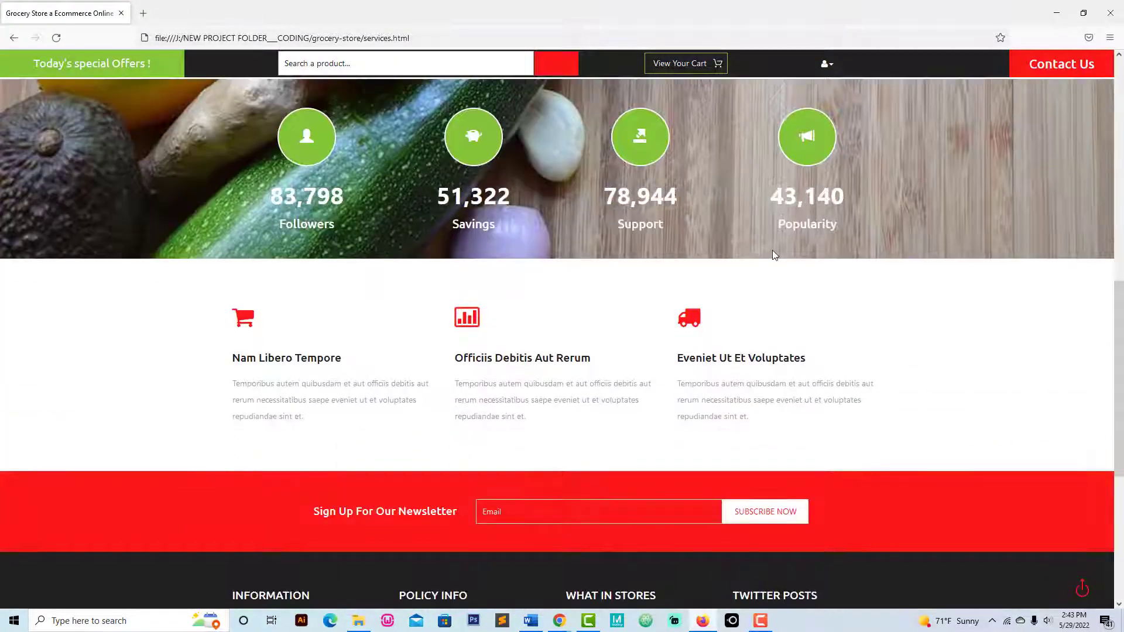
scroll(454, 218, "up", 1)
scroll(720, 451, "down", 3)
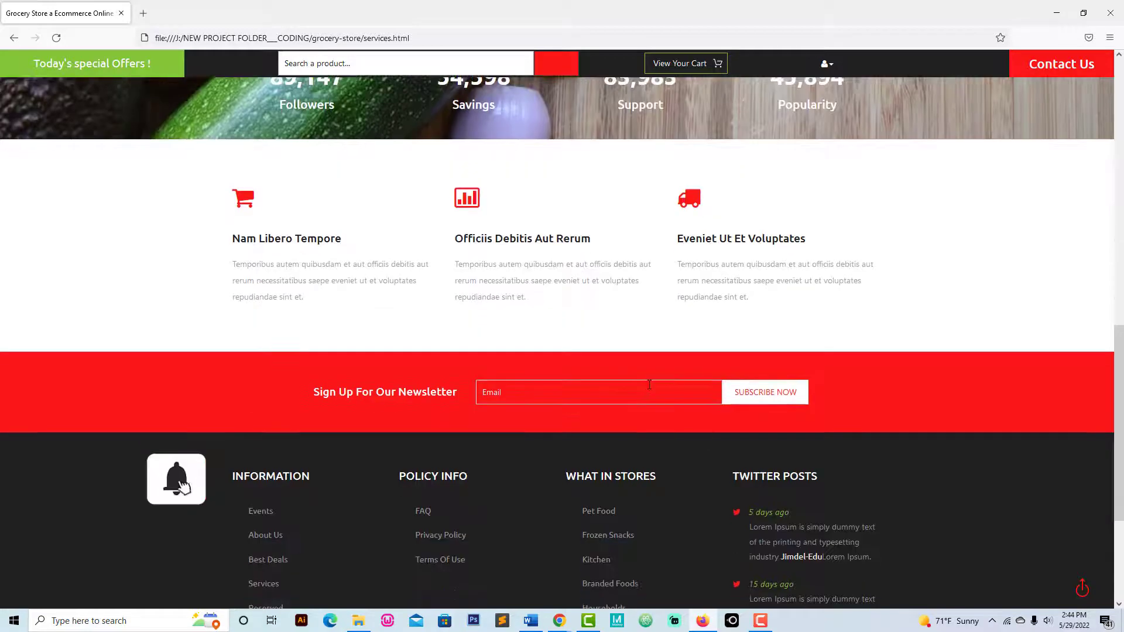
left_click(616, 392)
left_click_drag(314, 392, 376, 392)
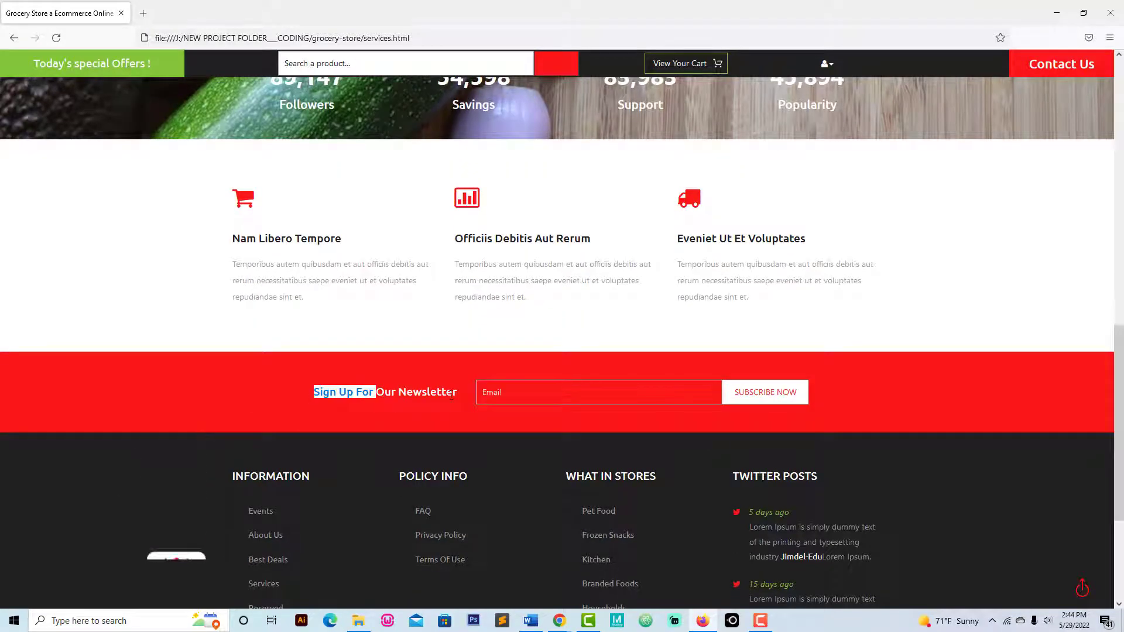
left_click(378, 404)
scroll(723, 423, "down", 2)
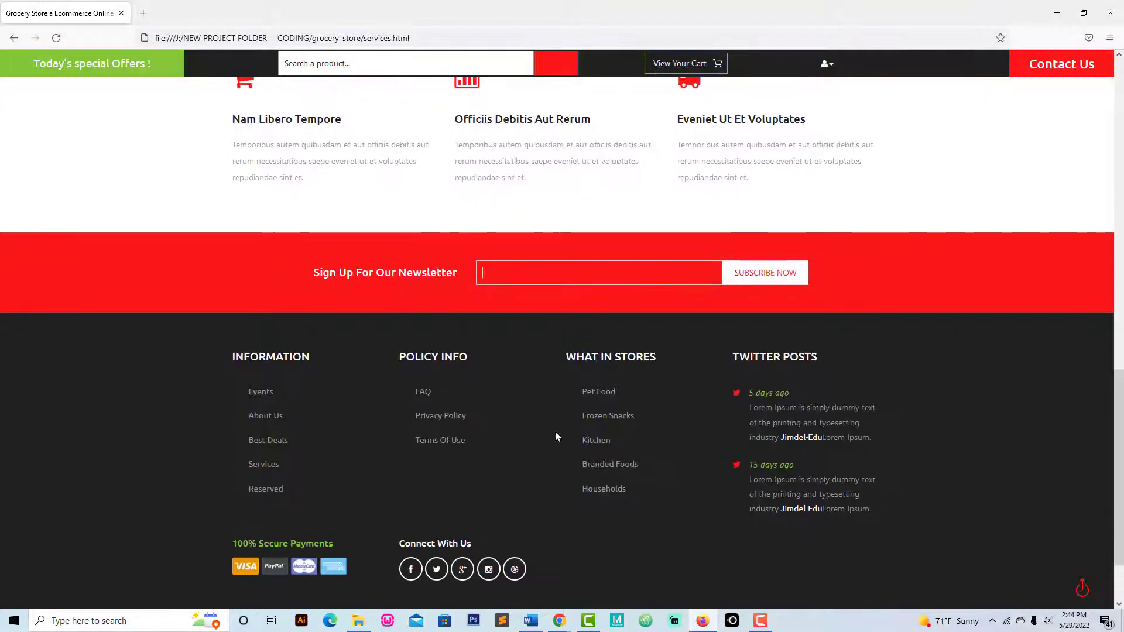
left_click_drag(260, 356, 265, 396)
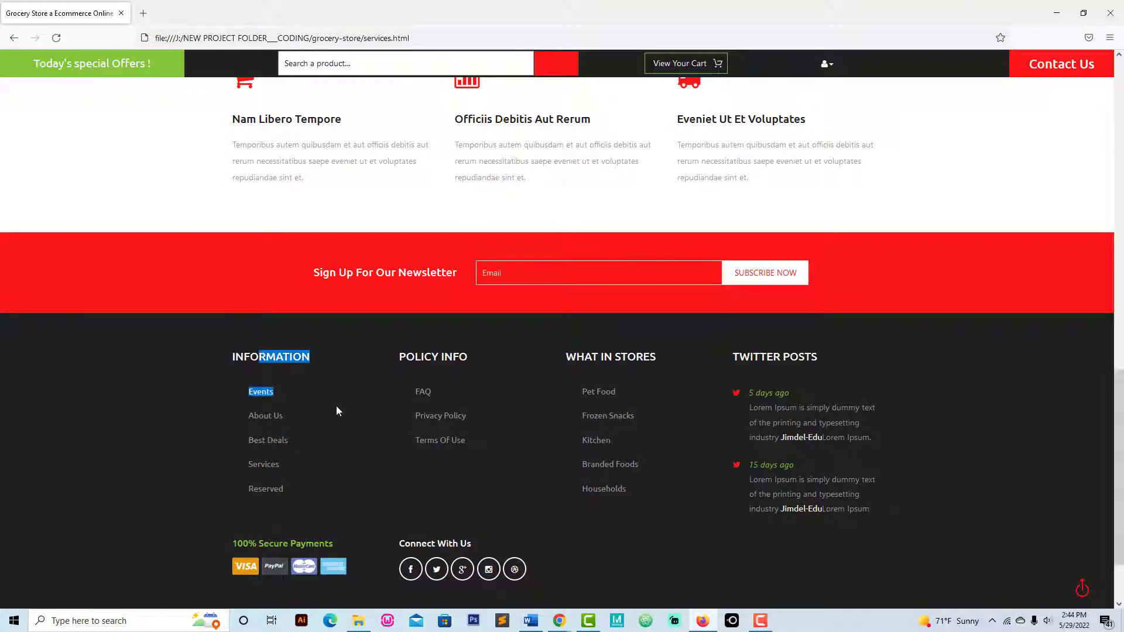
- Read the About Us intro paragraph, jump back to top, and return home via the STORE logo
left_click(265, 416)
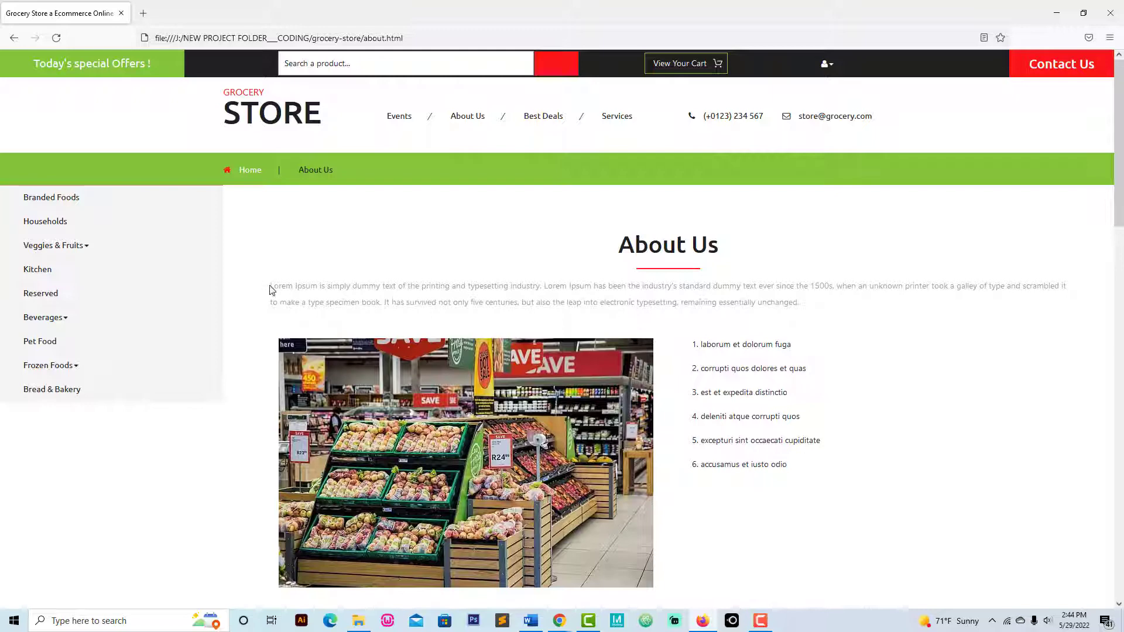
left_click_drag(270, 287, 632, 286)
left_click(791, 300)
left_click_drag(800, 302, 286, 283)
left_click(599, 276)
scroll(772, 334, "down", 3)
scroll(773, 335, "down", 2)
scroll(747, 352, "down", 4)
scroll(527, 378, "down", 1)
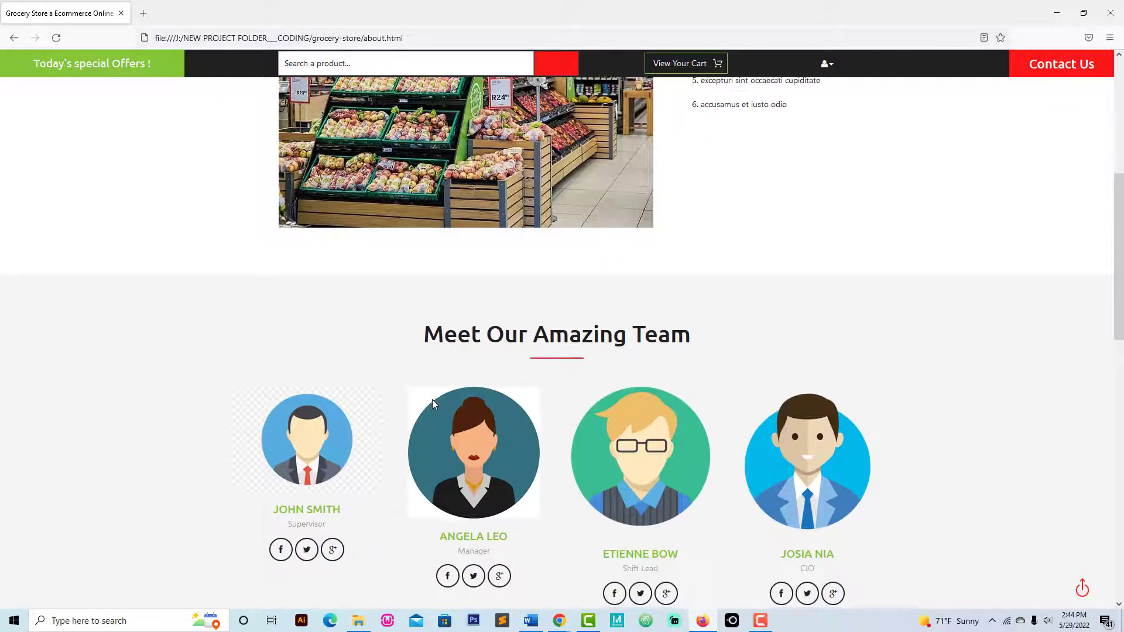
scroll(433, 400, "down", 2)
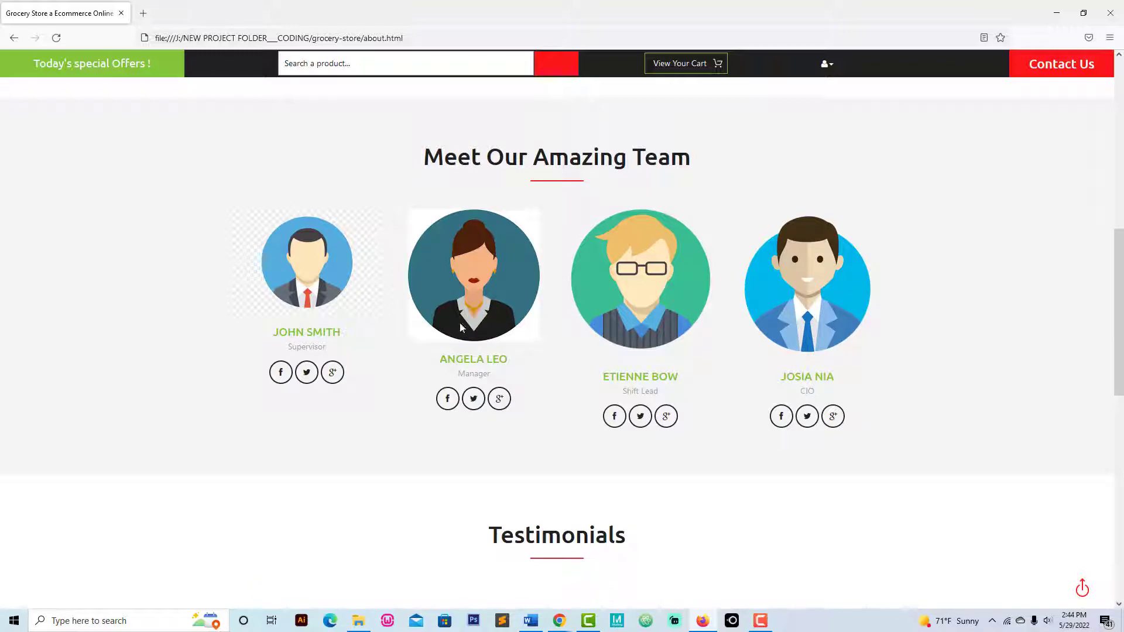
scroll(642, 503, "down", 3)
scroll(541, 326, "down", 3)
scroll(616, 395, "down", 2)
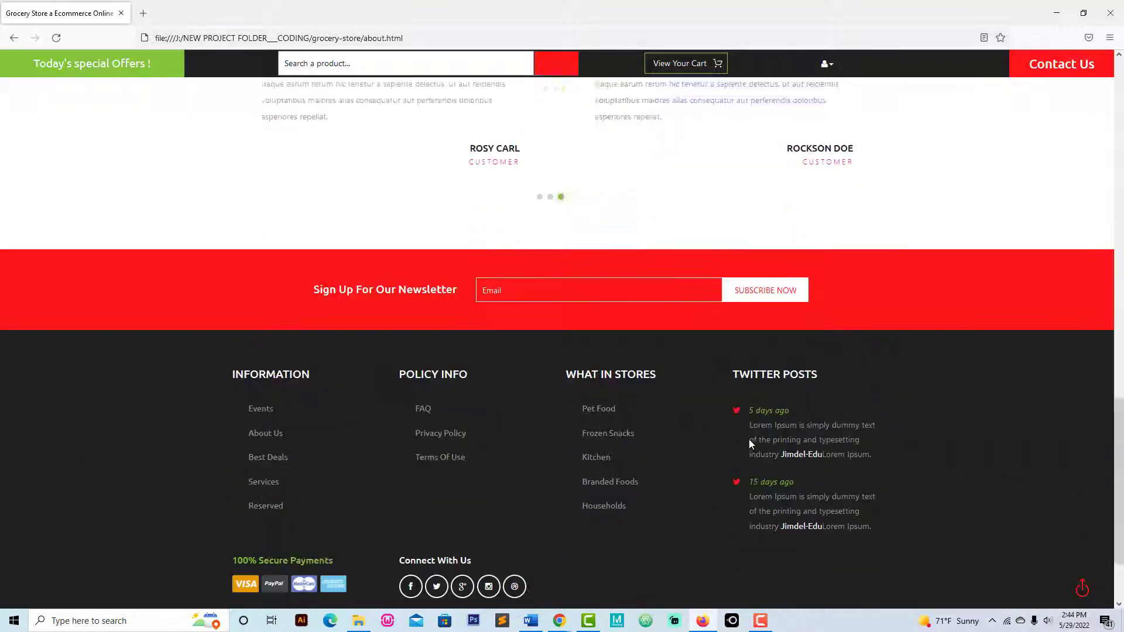
scroll(500, 458, "down", 2)
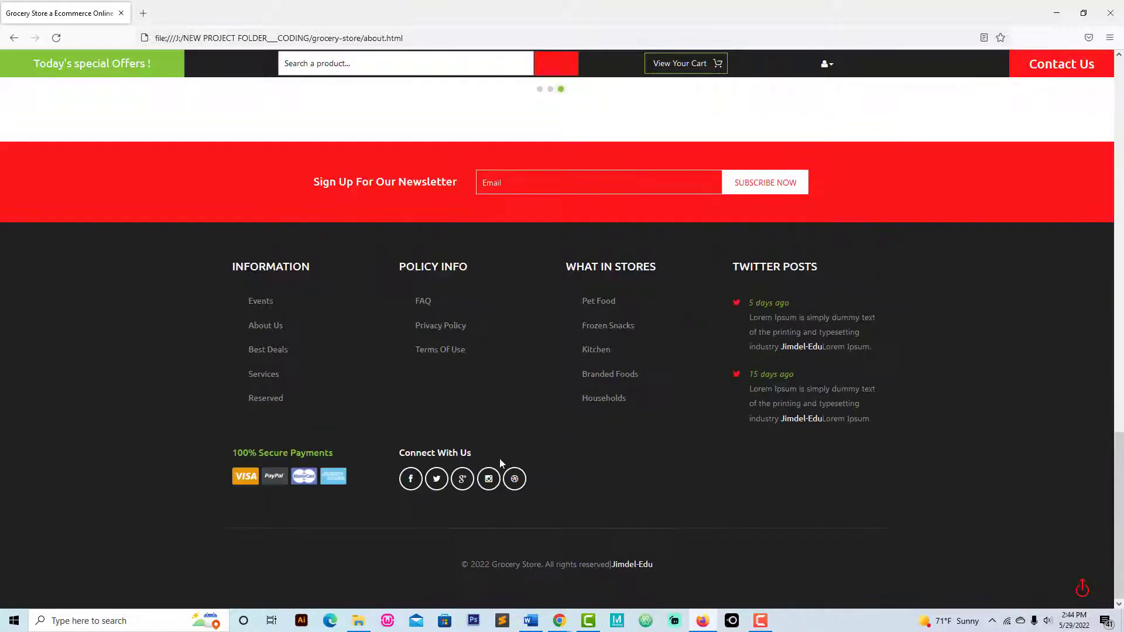
left_click(1083, 592)
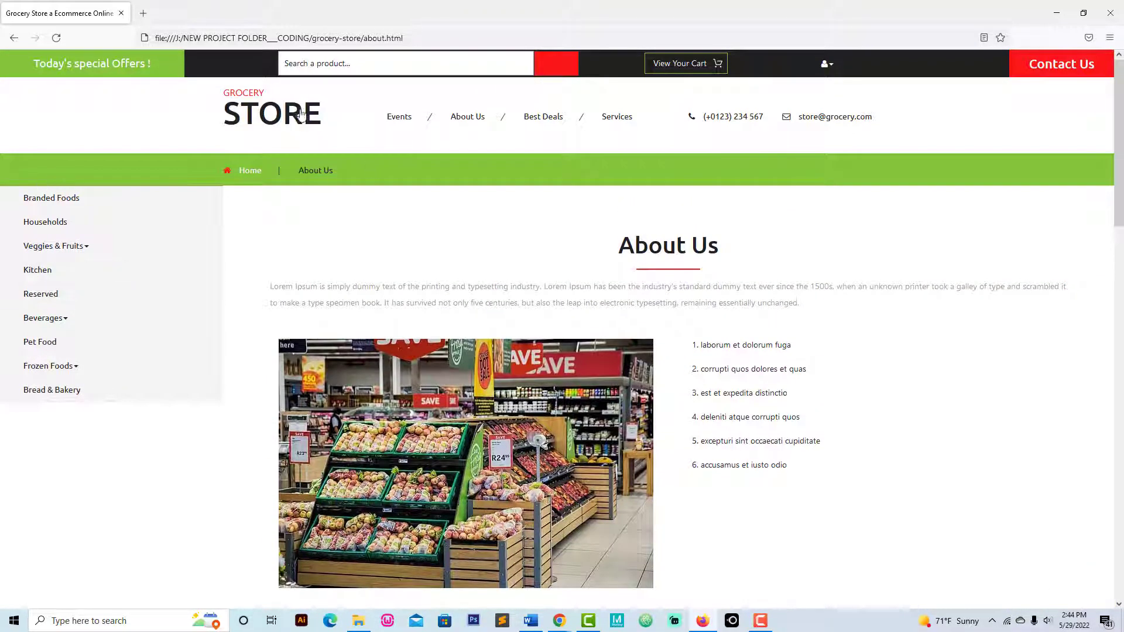
left_click(296, 115)
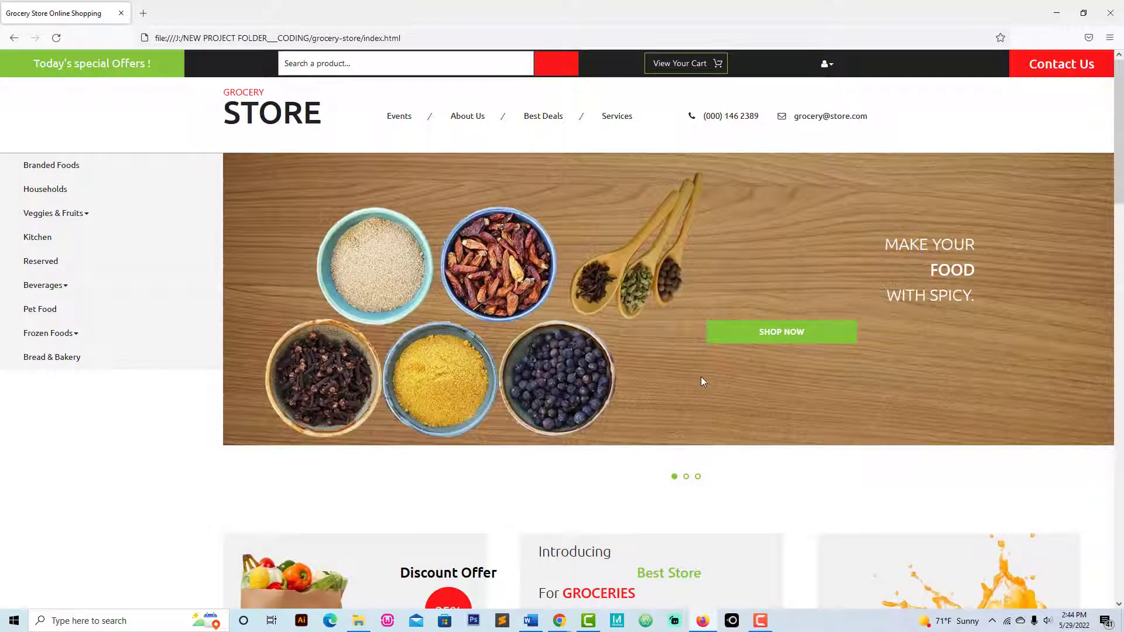
- Open the Best Deals products page and browse its listings
left_click(544, 116)
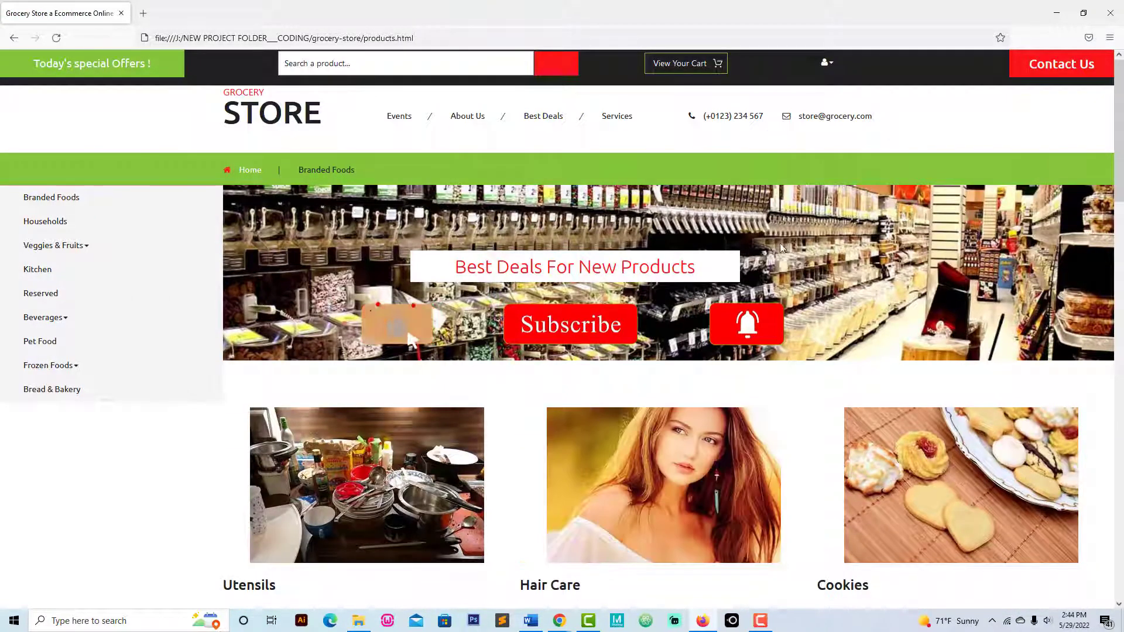
scroll(452, 233, "down", 1)
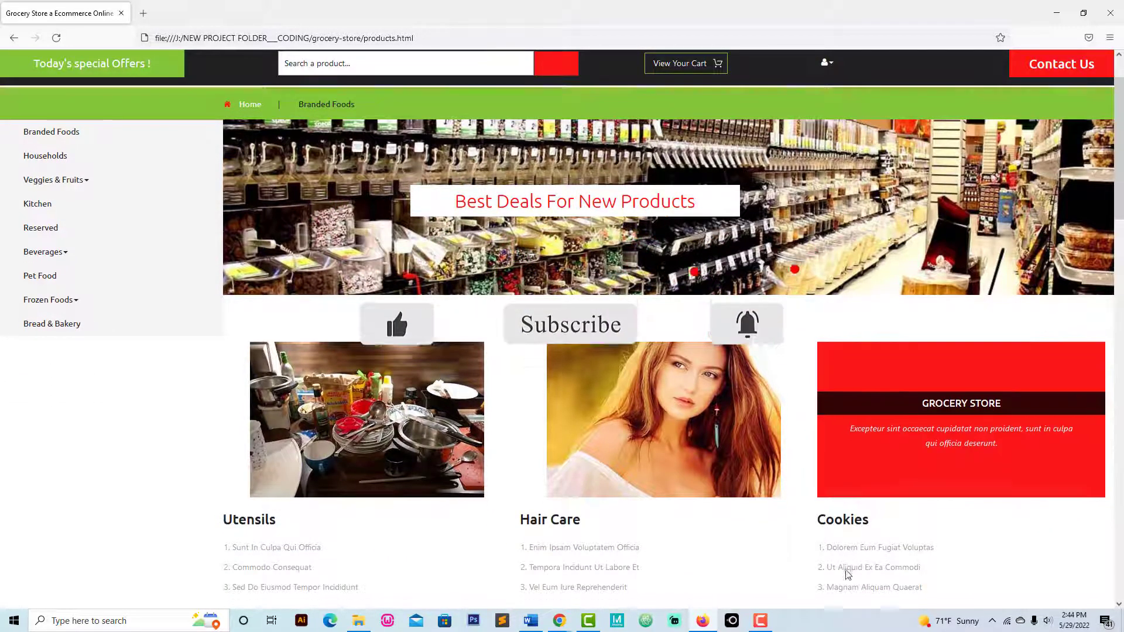
scroll(879, 440, "down", 2)
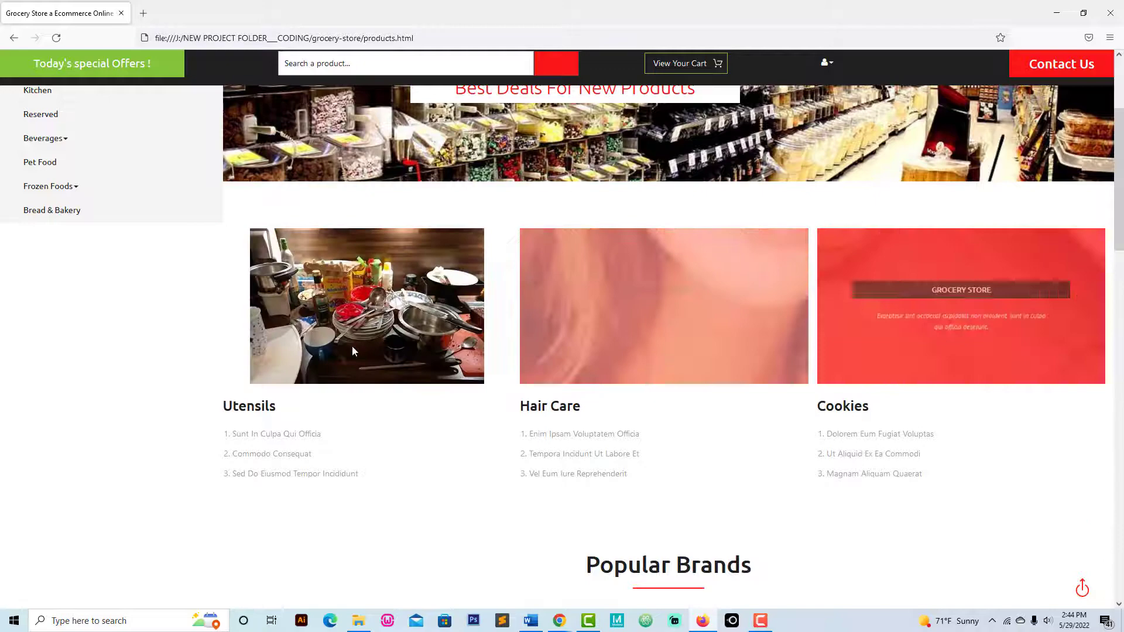
scroll(603, 294, "down", 2)
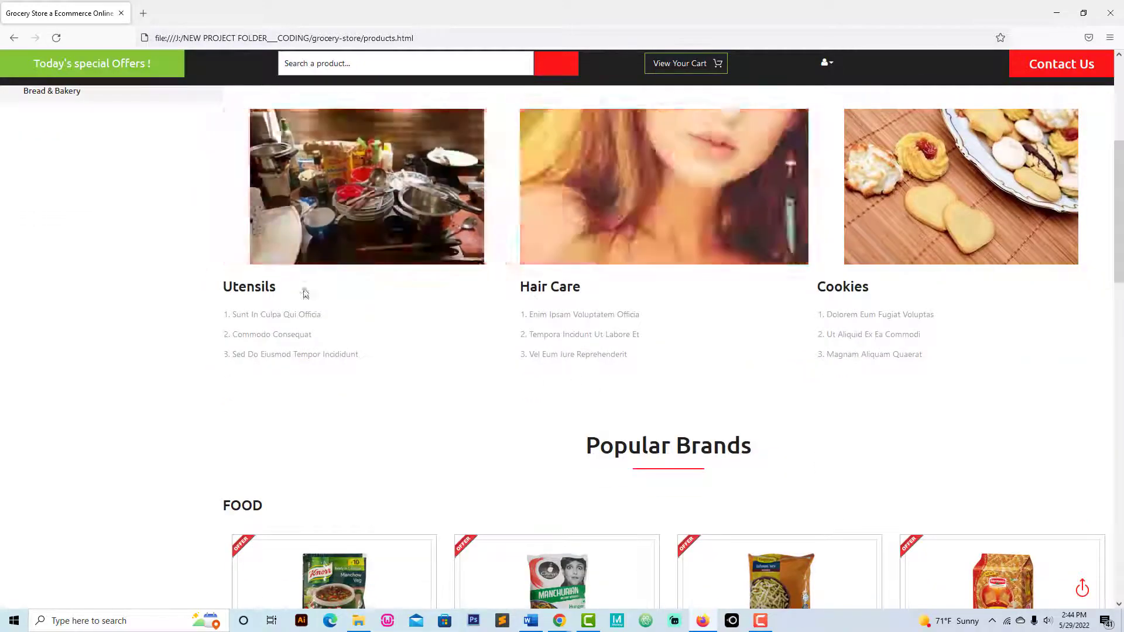
double_click(562, 288)
left_click(883, 289)
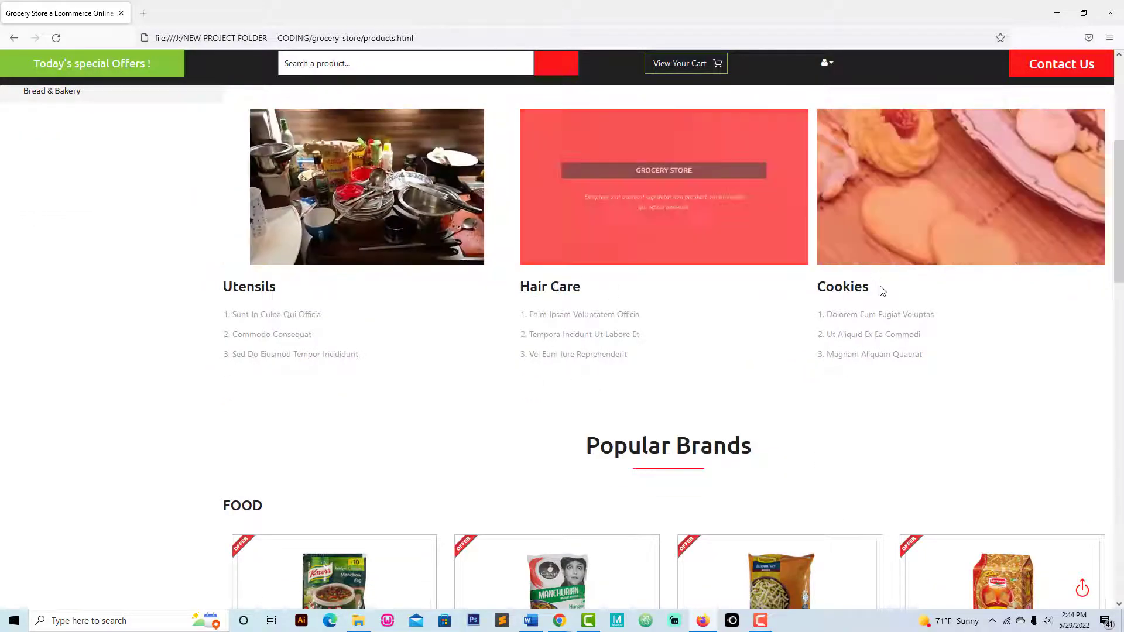
scroll(741, 418, "down", 2)
double_click(667, 277)
left_click(374, 399)
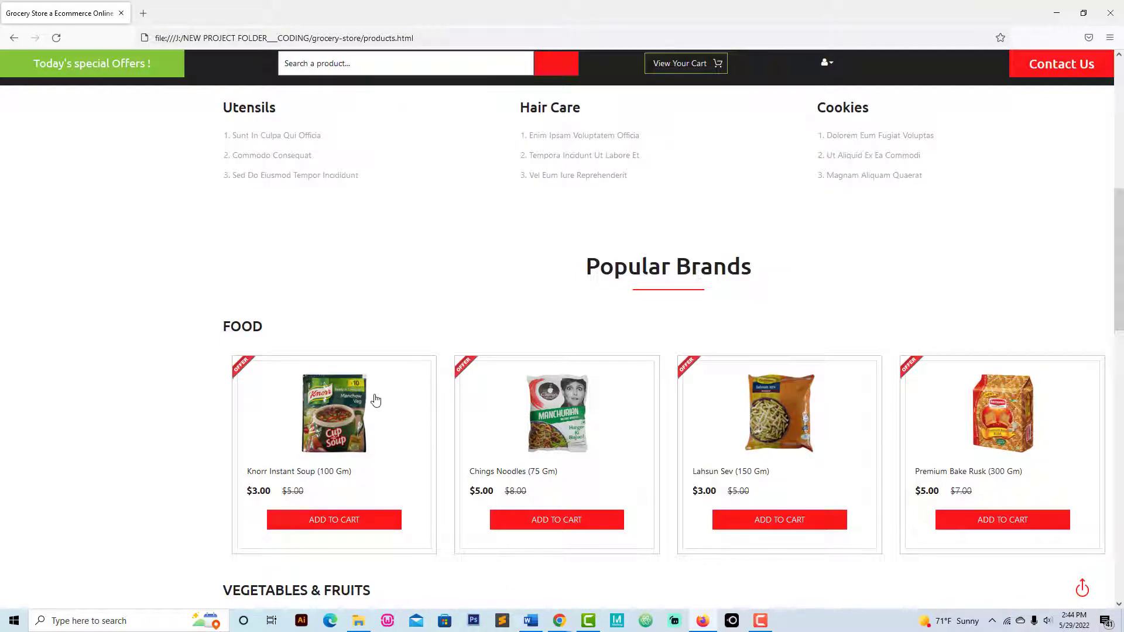
scroll(373, 400, "down", 2)
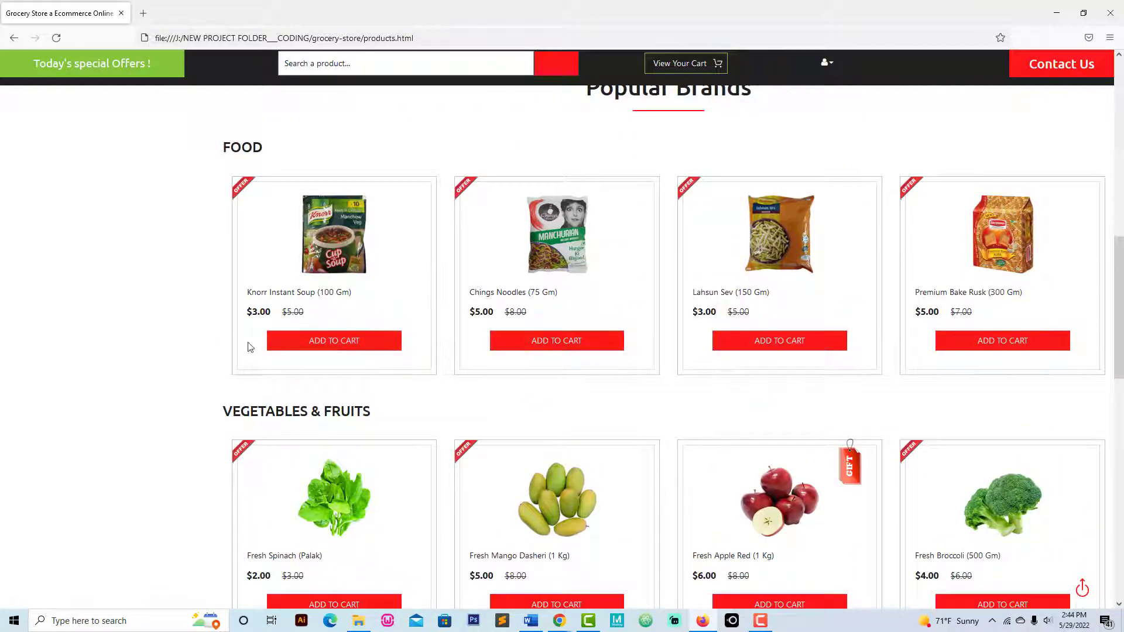
- Add Knorr Instant Soup, Chings Noodles and Lahsun Sev to the cart for $8.00
left_click(335, 341)
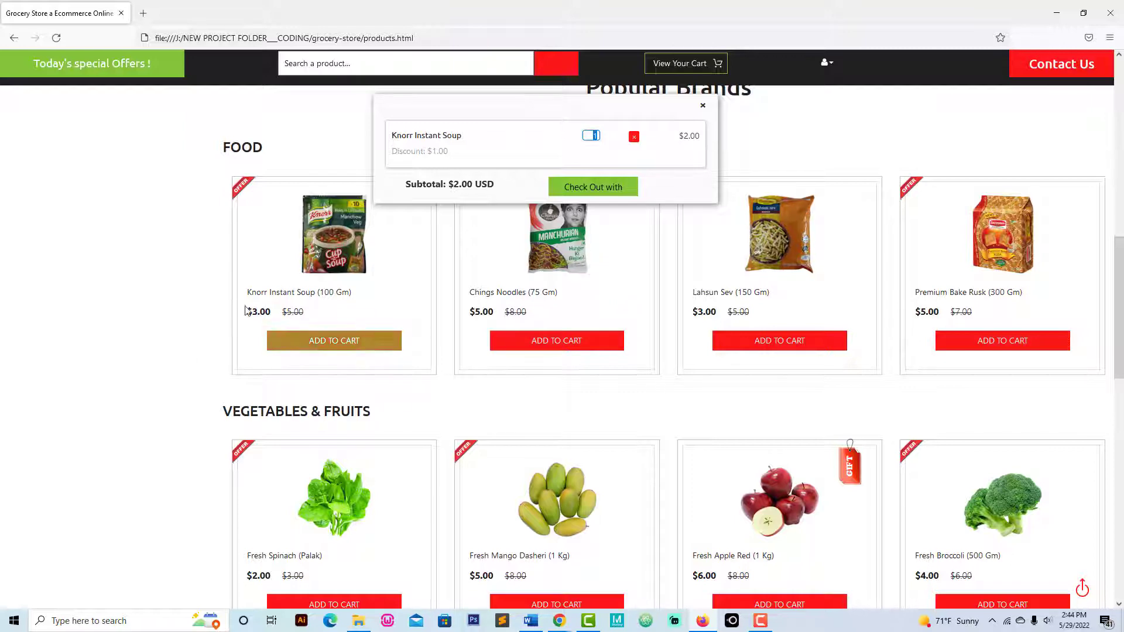
left_click(334, 340)
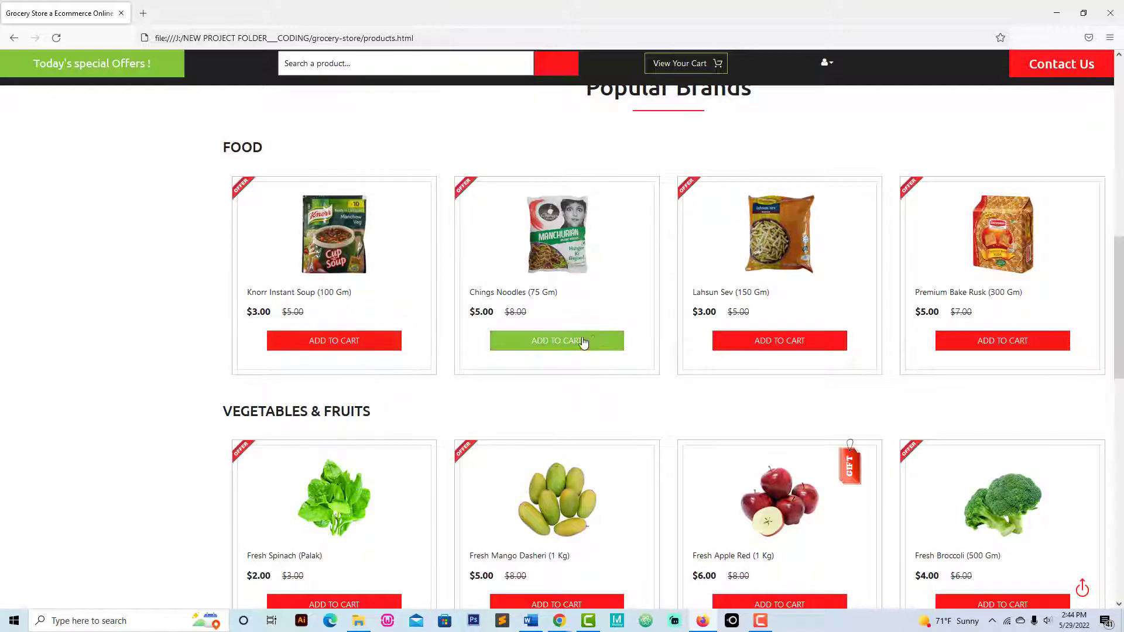
left_click(557, 341)
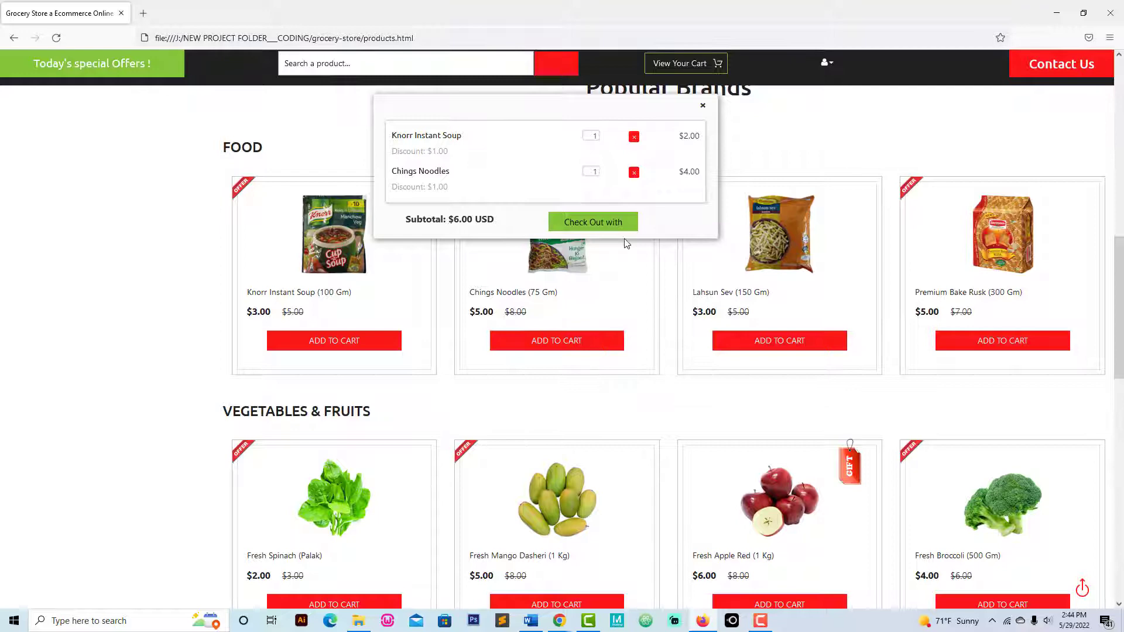
left_click(779, 340)
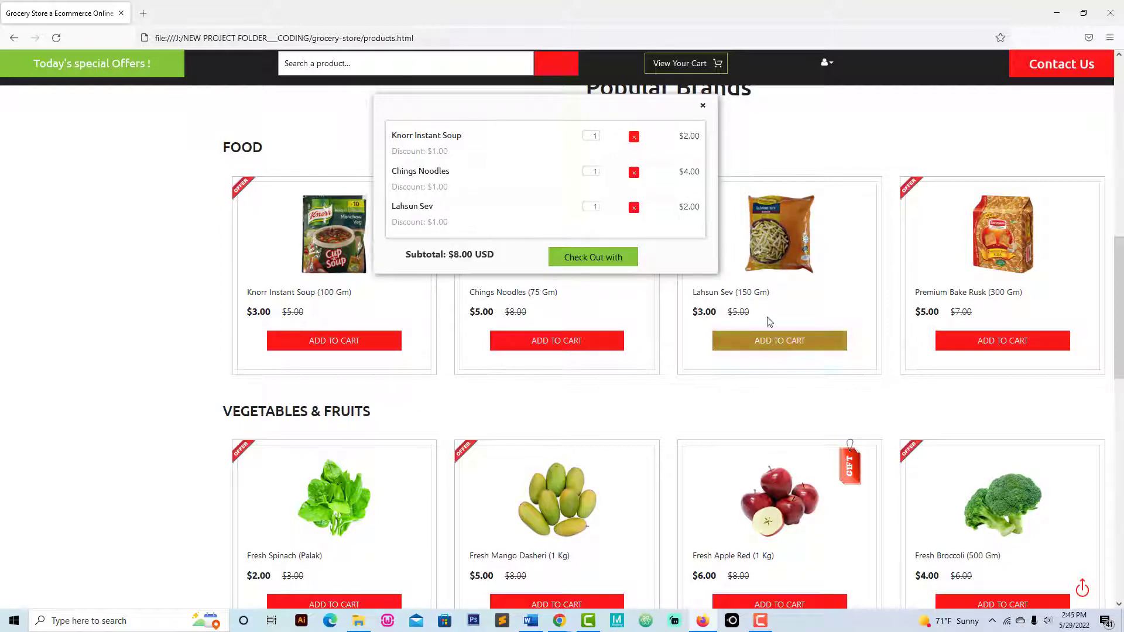
left_click(703, 106)
scroll(563, 352, "down", 10)
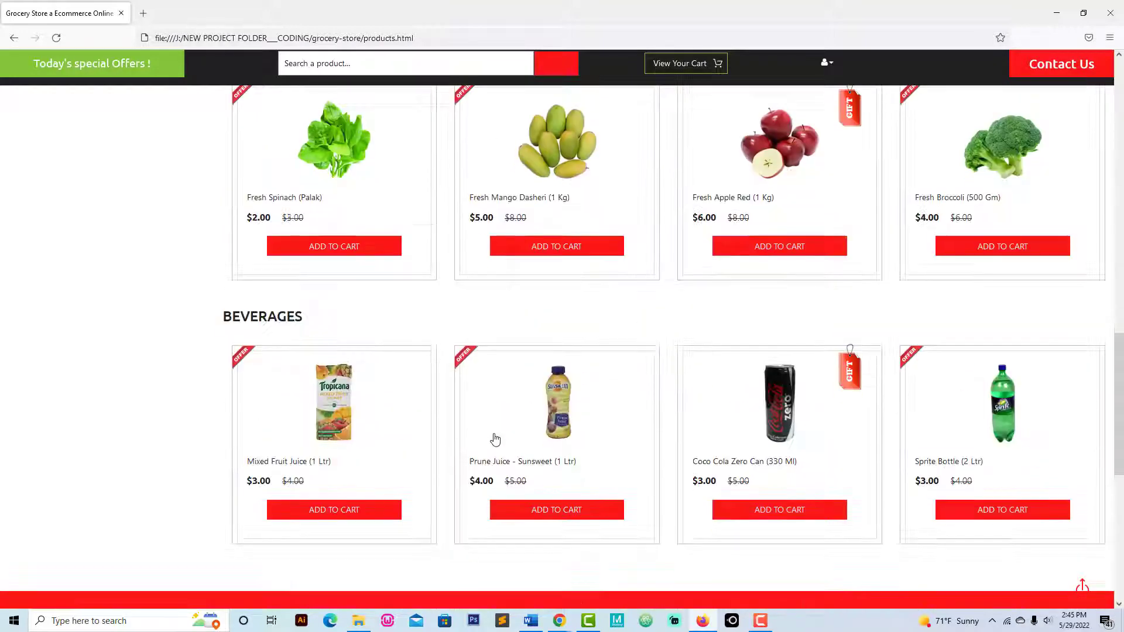
scroll(508, 453, "down", 10)
scroll(585, 265, "up", 8)
scroll(352, 308, "up", 8)
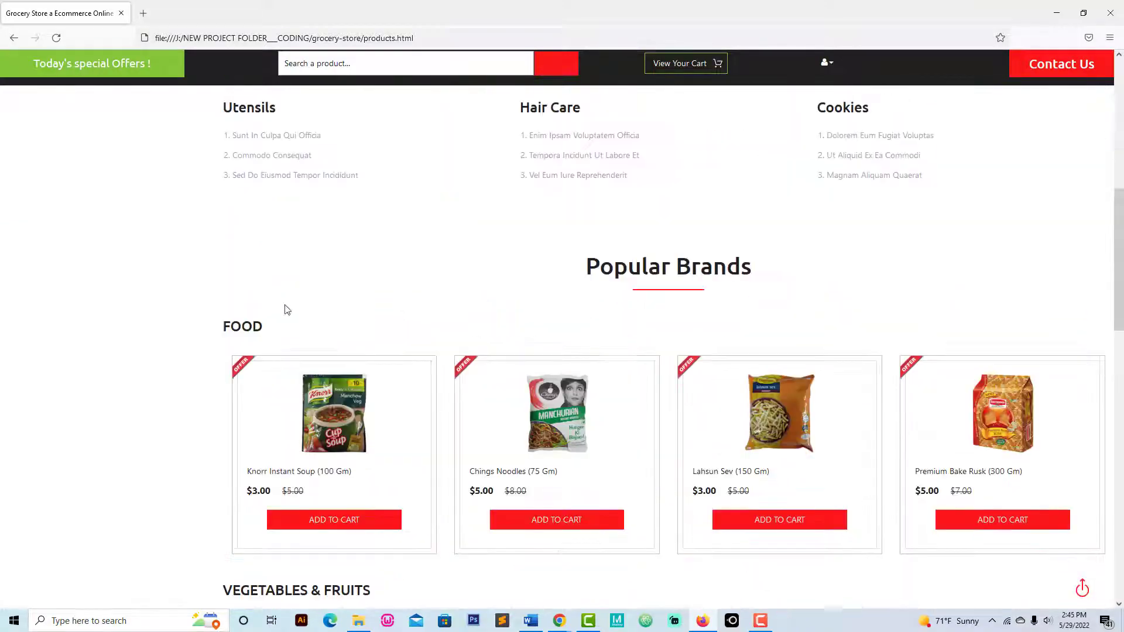
scroll(264, 308, "up", 8)
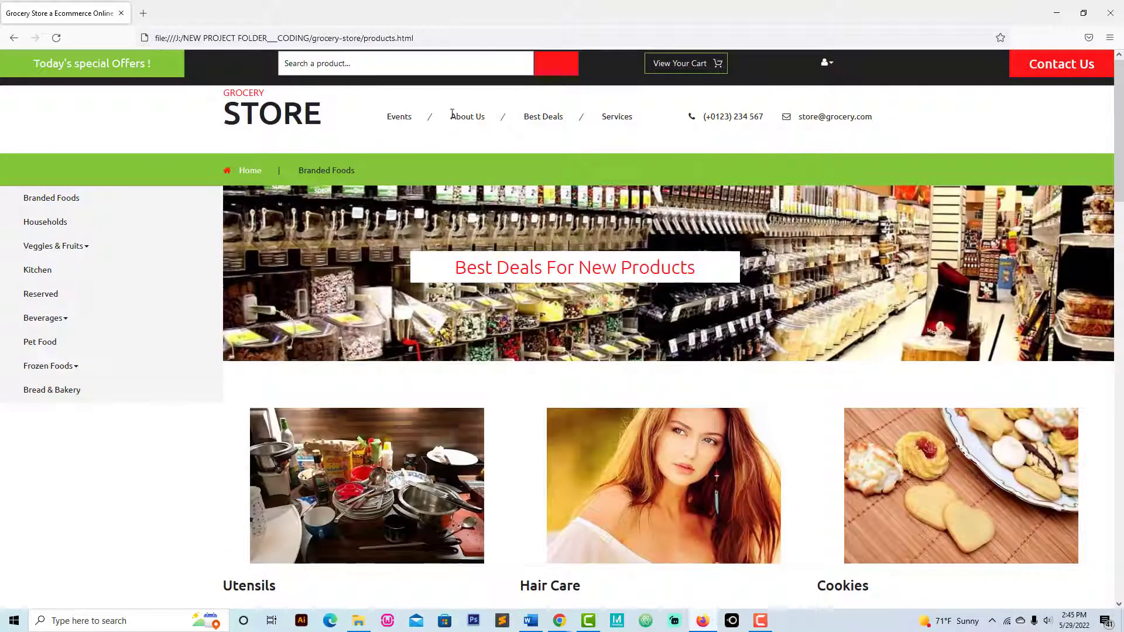
- Open the Events page from the header navigation and view its event posts
left_click(399, 116)
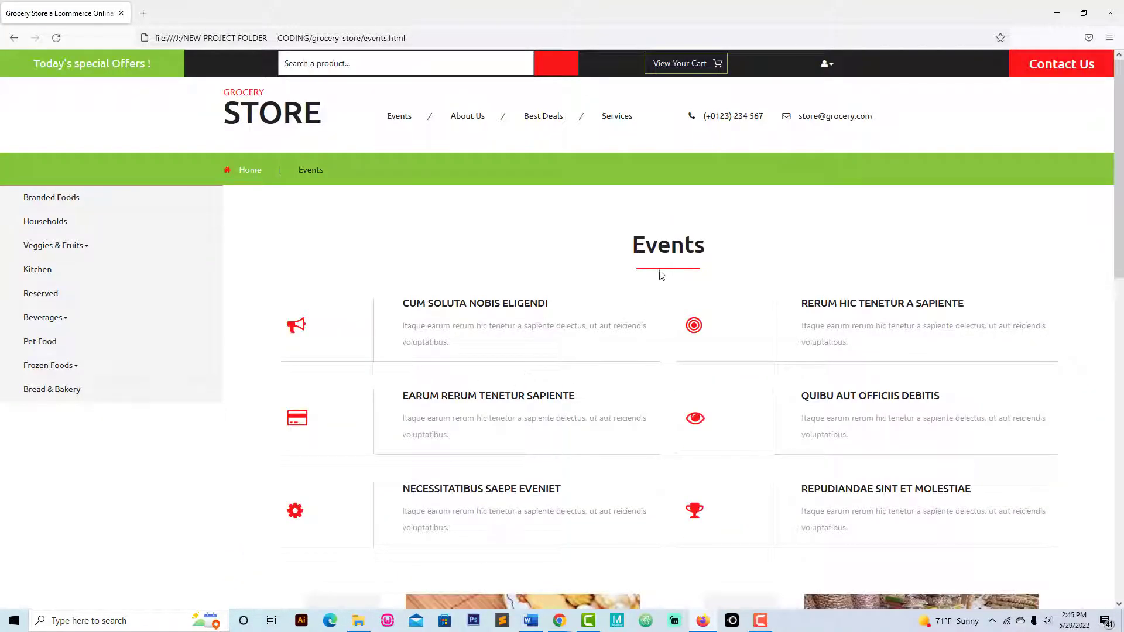
scroll(661, 275, "down", 5)
scroll(483, 180, "down", 5)
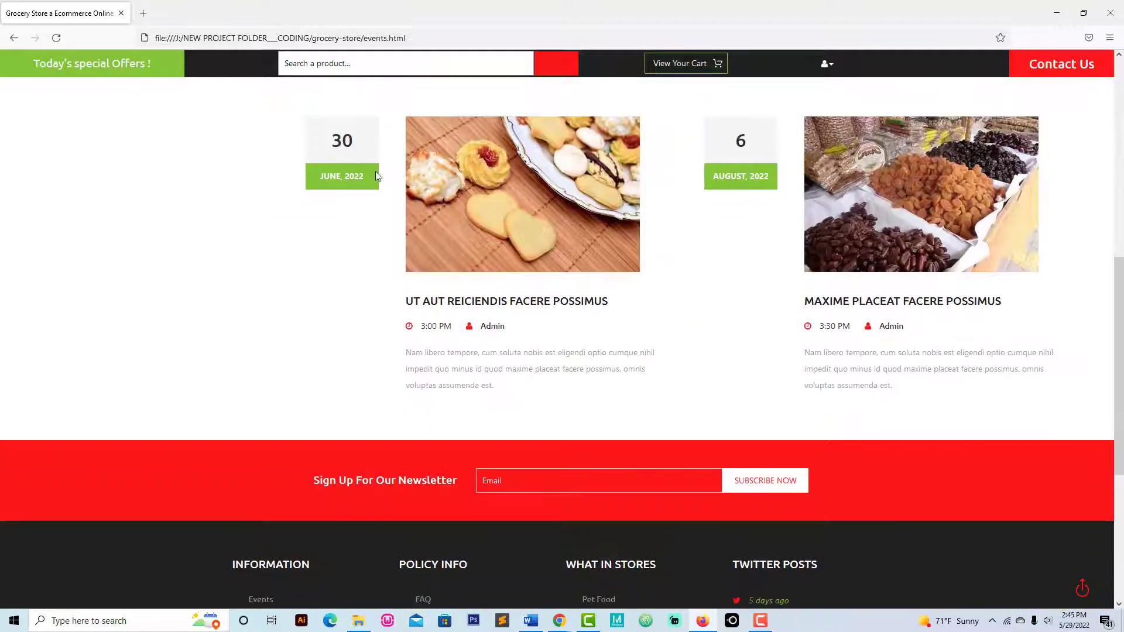
scroll(264, 320, "up", 5)
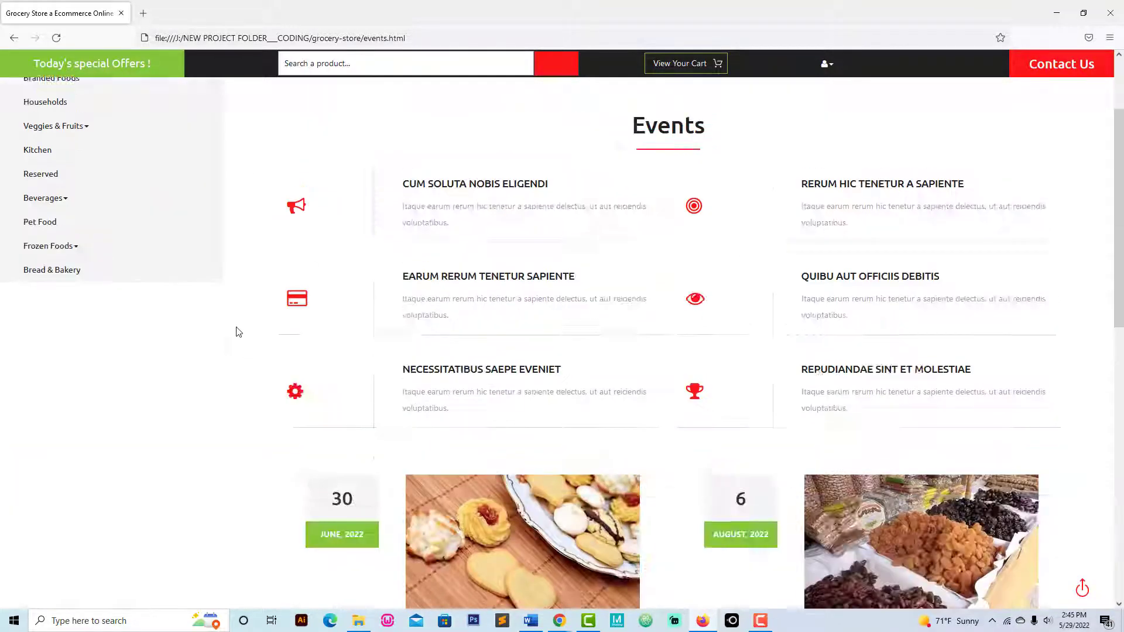
scroll(237, 335, "up", 5)
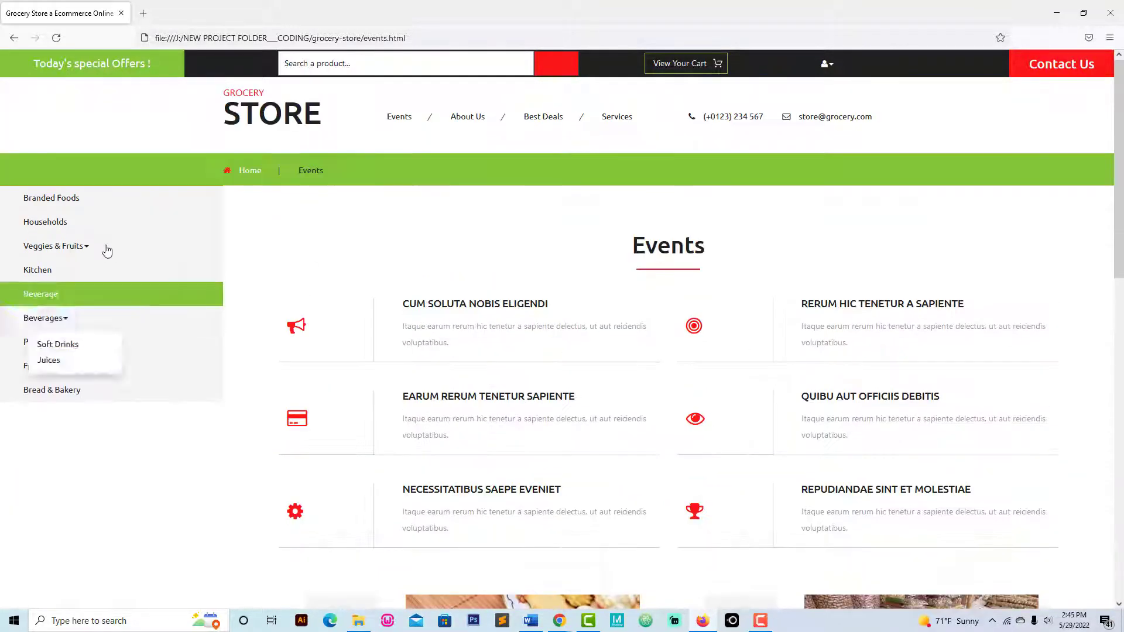
- Open Branded Foods, then the Households product page from the sidebar
left_click(71, 200)
scroll(668, 395, "down", 5)
scroll(624, 379, "down", 4)
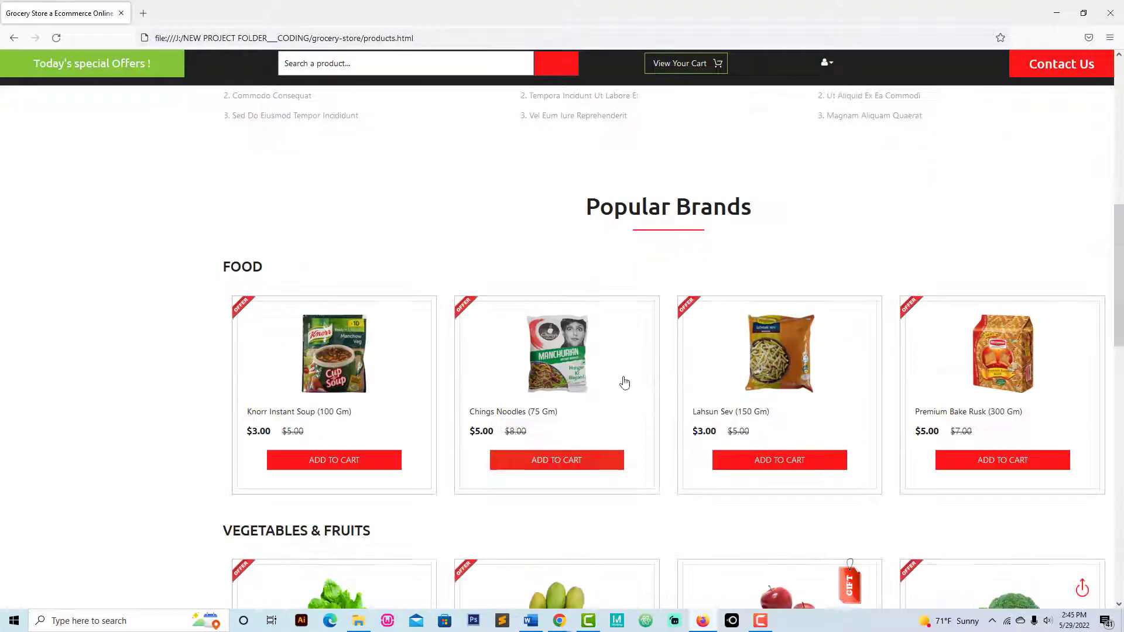
scroll(576, 418, "down", 5)
scroll(575, 418, "up", 5)
scroll(167, 308, "up", 5)
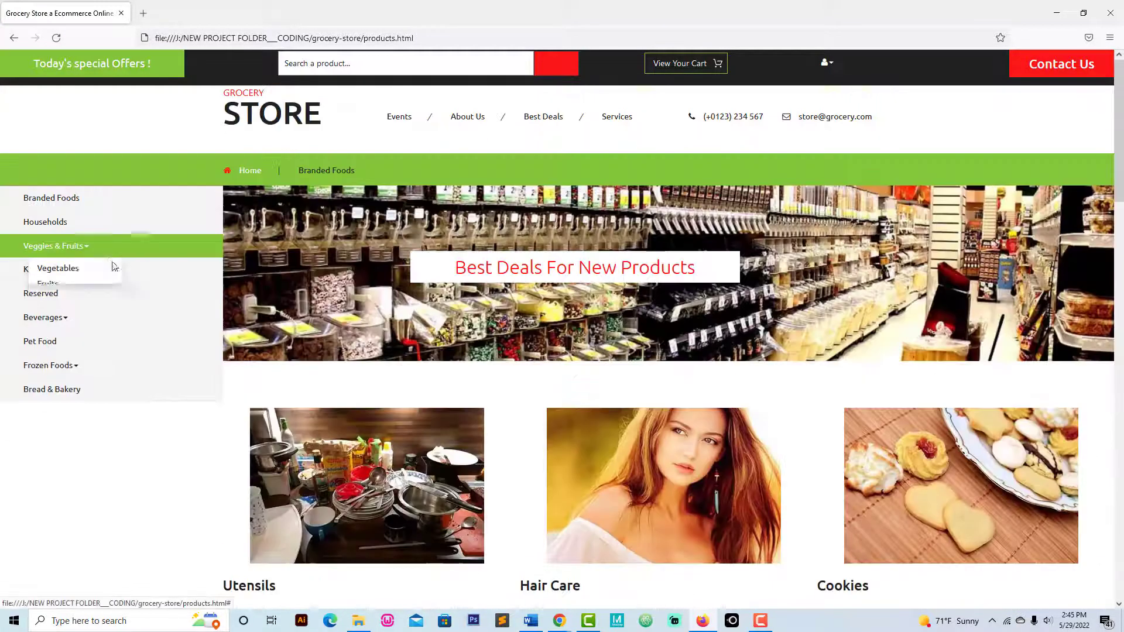
left_click(45, 221)
scroll(393, 219, "down", 1)
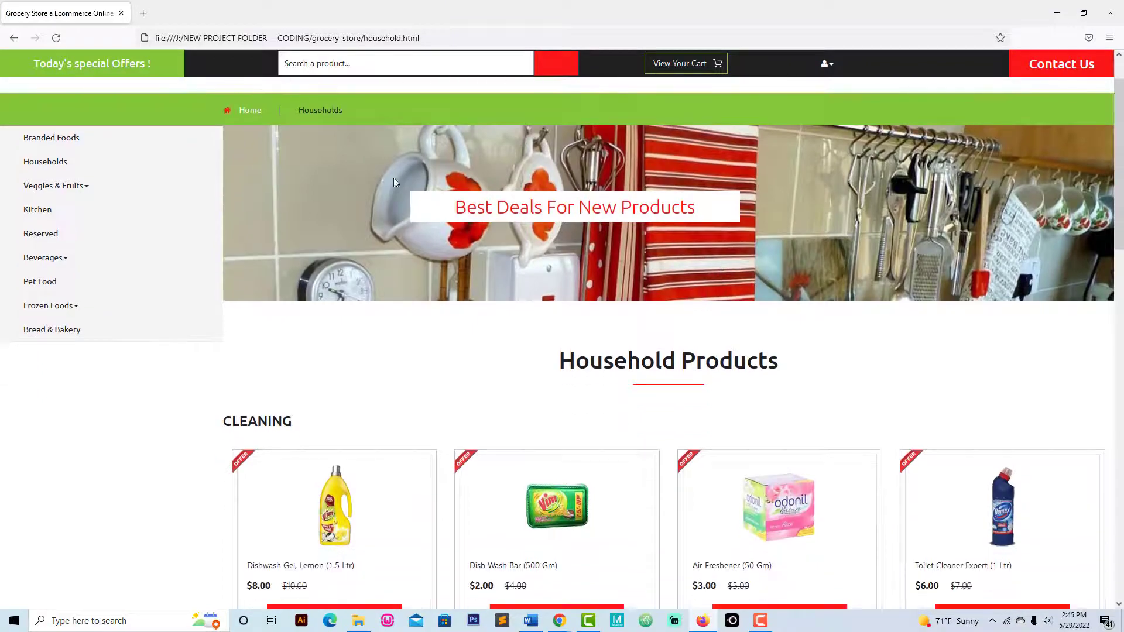
scroll(903, 233, "down", 4)
scroll(571, 308, "down", 2)
scroll(632, 334, "down", 4)
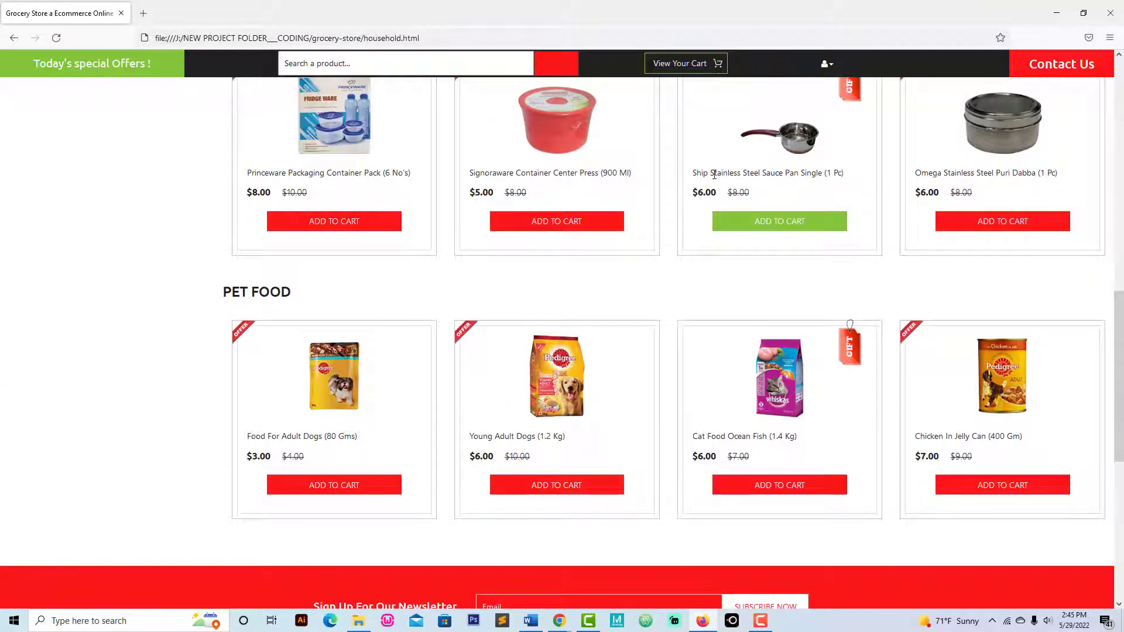
scroll(263, 264, "up", 2)
scroll(88, 264, "up", 8)
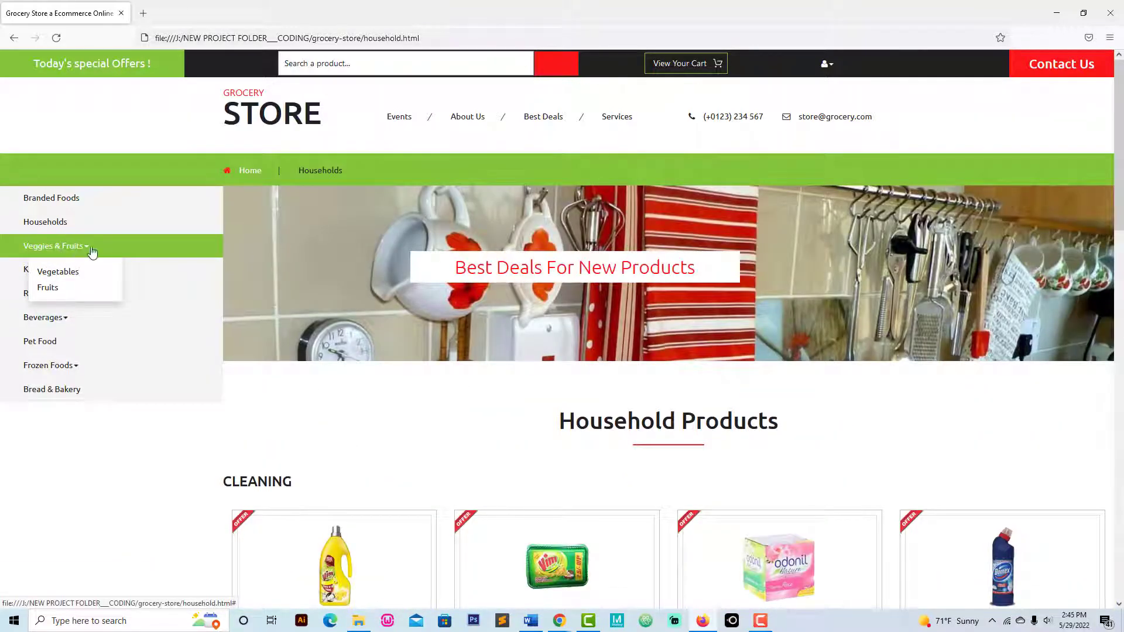
left_click(59, 271)
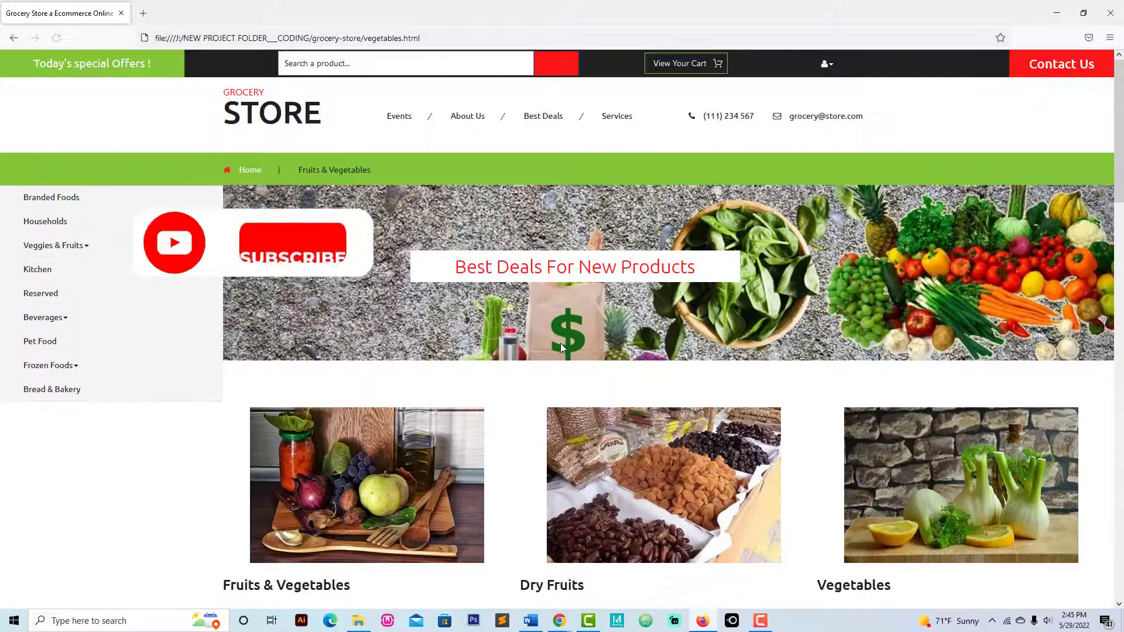
scroll(561, 343, "down", 5)
scroll(563, 370, "down", 5)
scroll(580, 385, "down", 5)
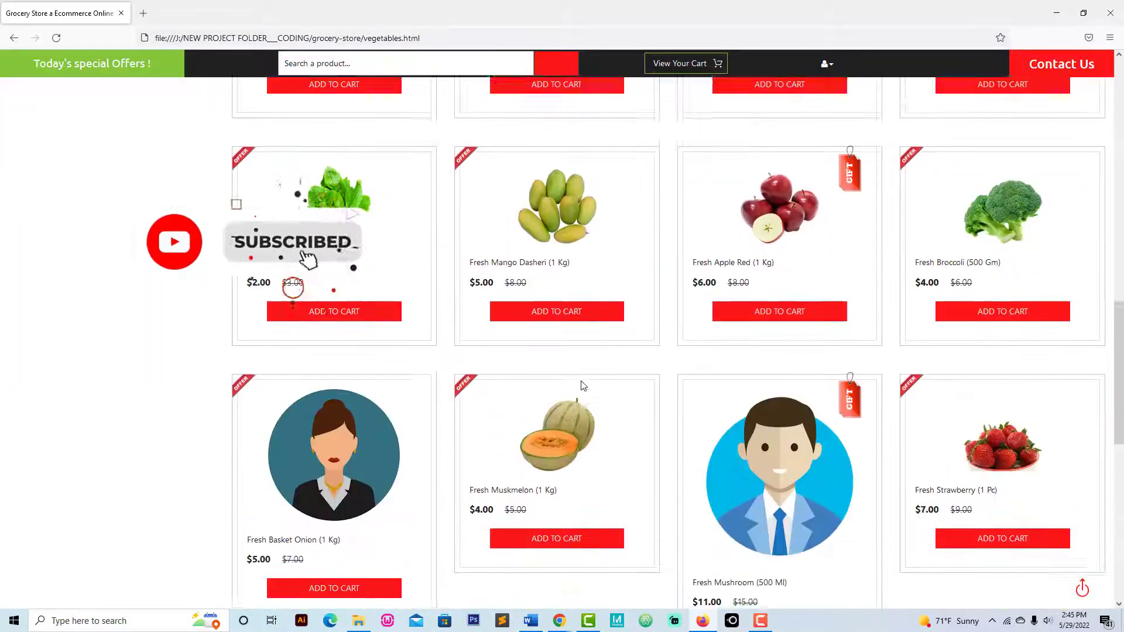
scroll(581, 385, "down", 4)
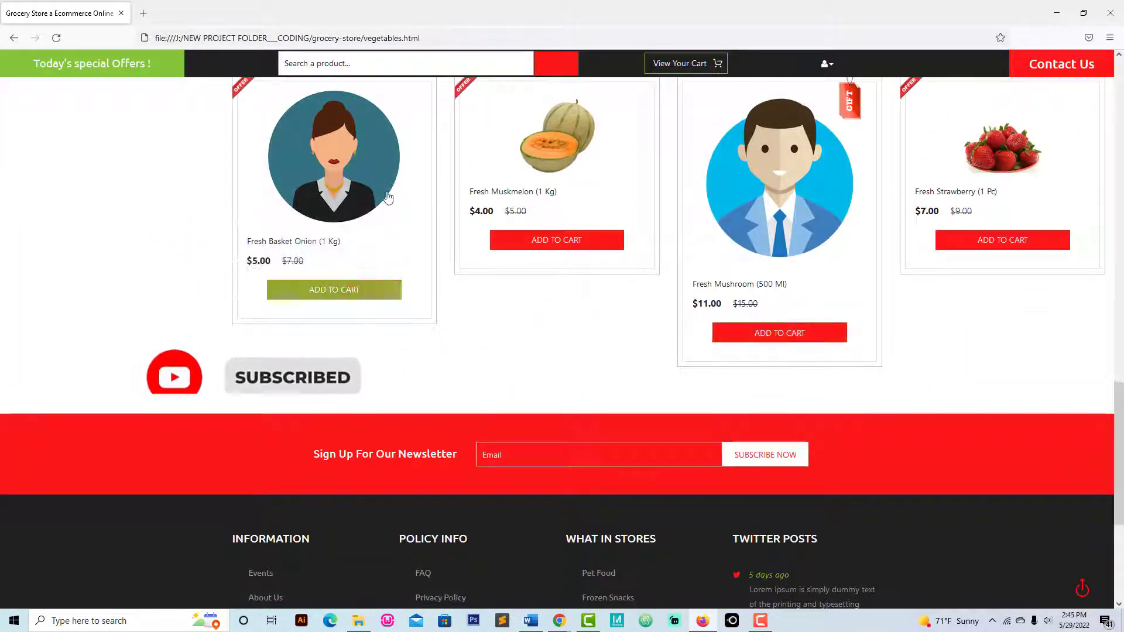
scroll(387, 197, "up", 6)
scroll(387, 197, "up", 6)
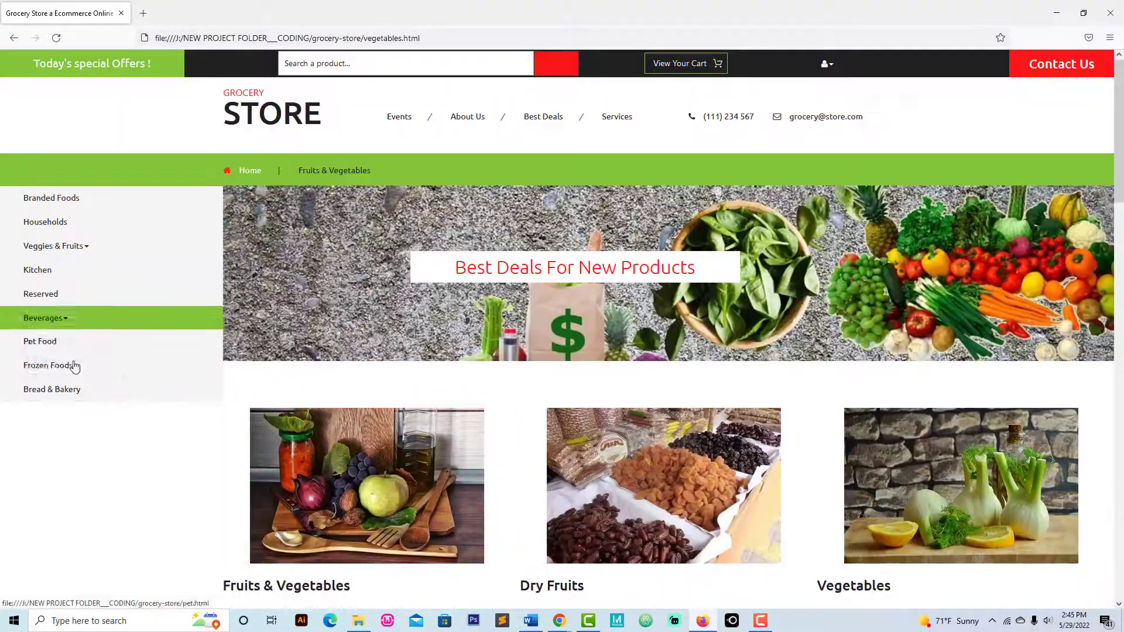
- Open the Reserved page from the sidebar and select part of its paragraph
left_click(54, 299)
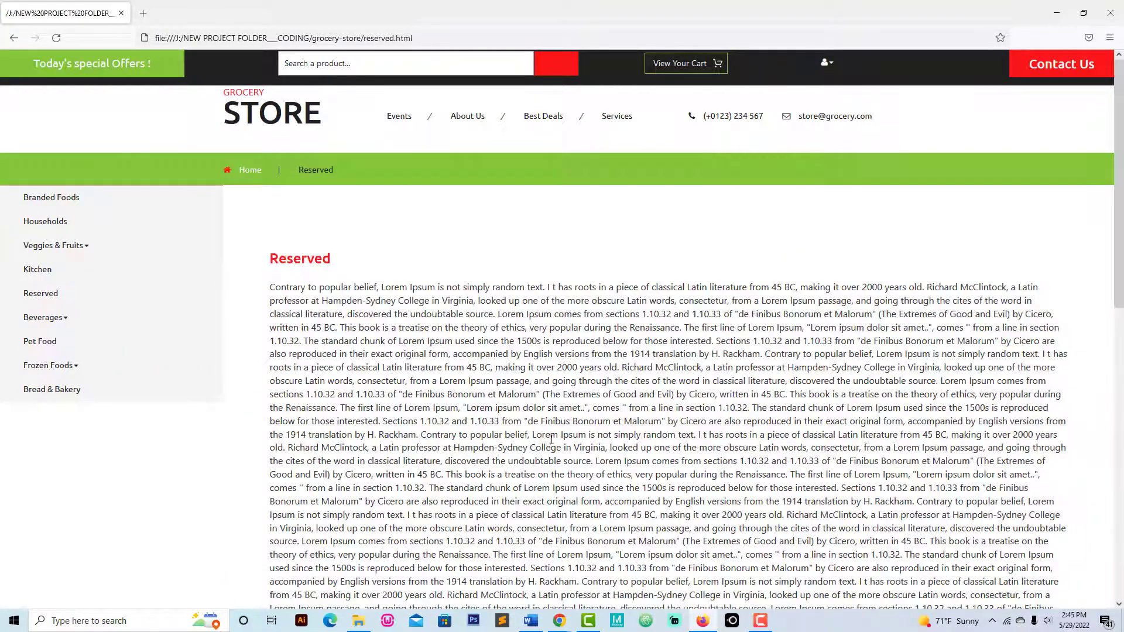
scroll(553, 439, "down", 3)
left_click_drag(283, 196, 790, 395)
scroll(789, 533, "down", 8)
left_click(788, 533)
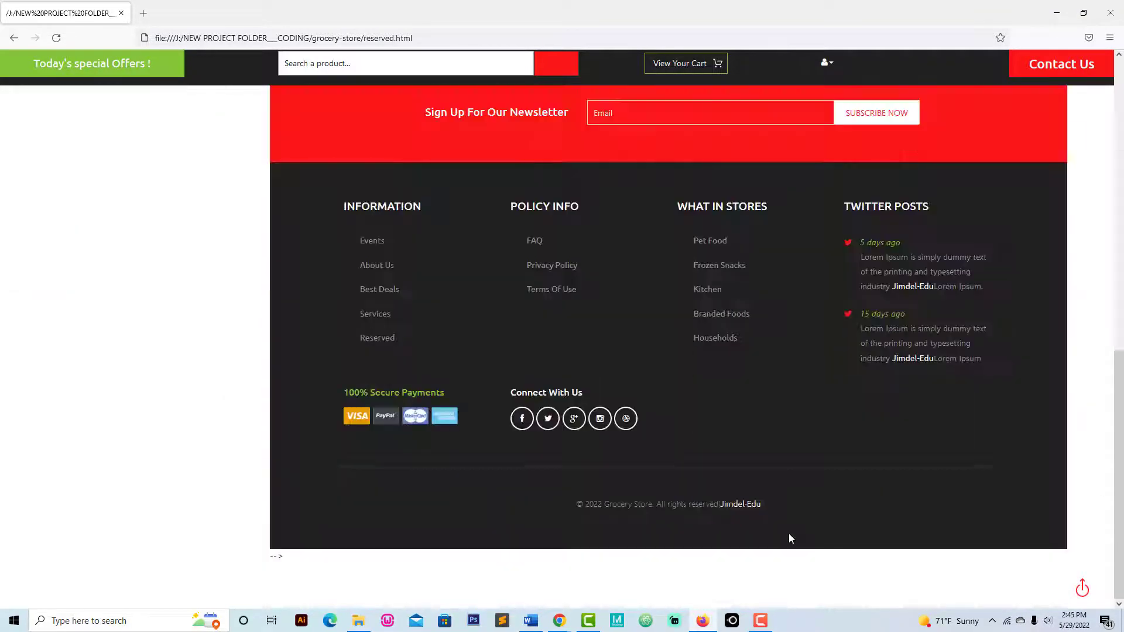
scroll(716, 501, "up", 3)
scroll(721, 514, "down", 2)
scroll(721, 514, "up", 10)
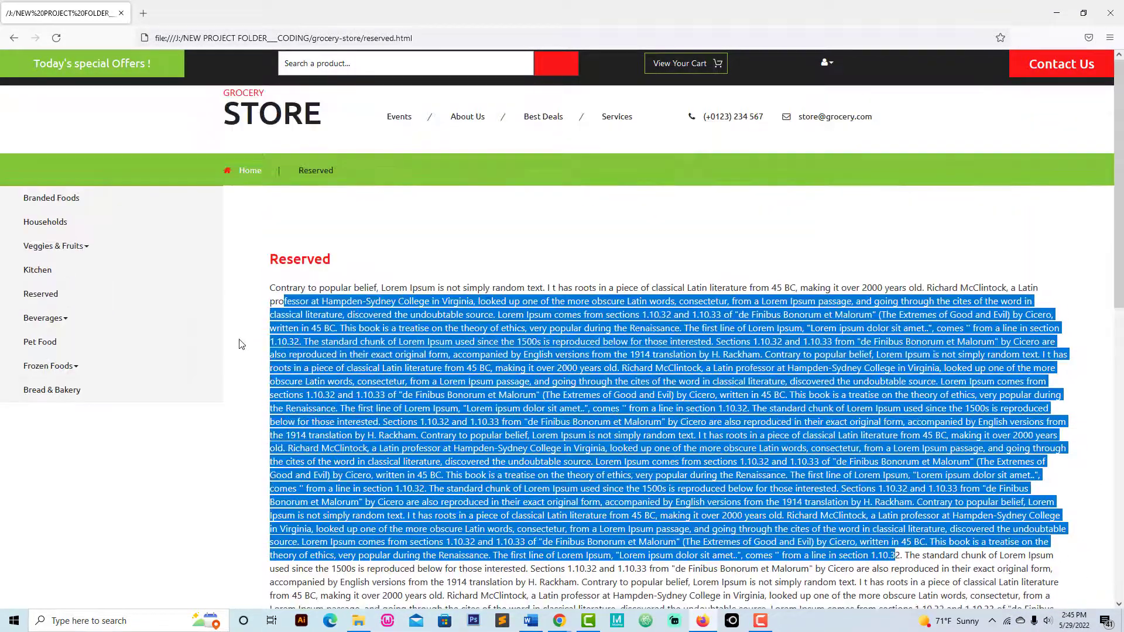
mouse_move(43, 318)
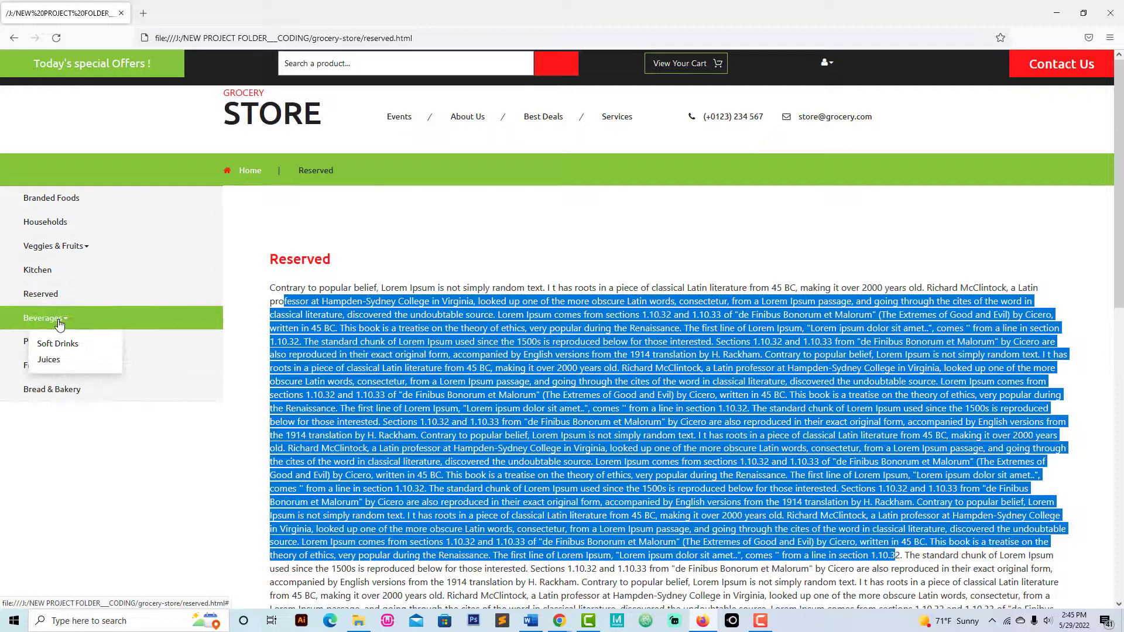
- Open the Soft Drinks beverages page and add Prune Juice - Sunsweet to the cart
left_click(70, 347)
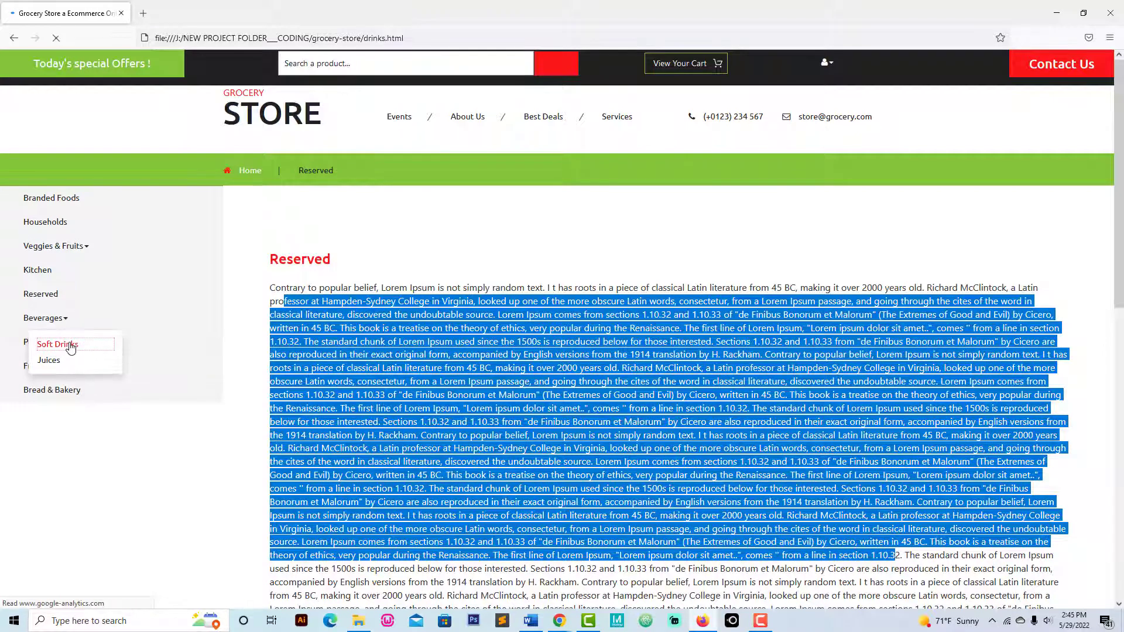
scroll(615, 351, "down", 5)
scroll(562, 334, "down", 4)
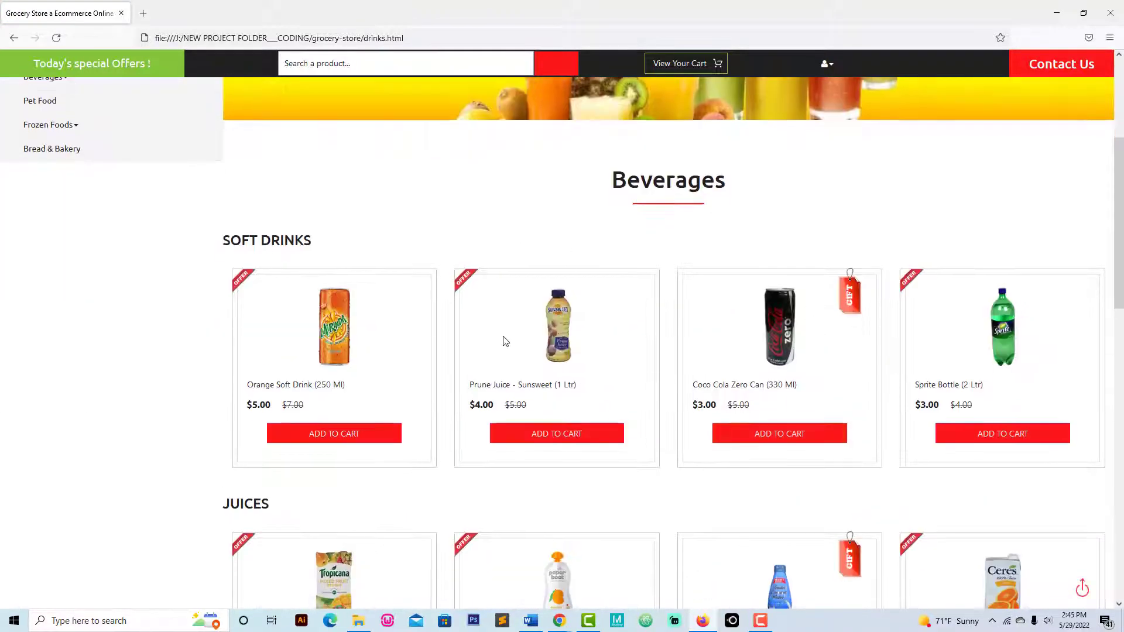
left_click(563, 315)
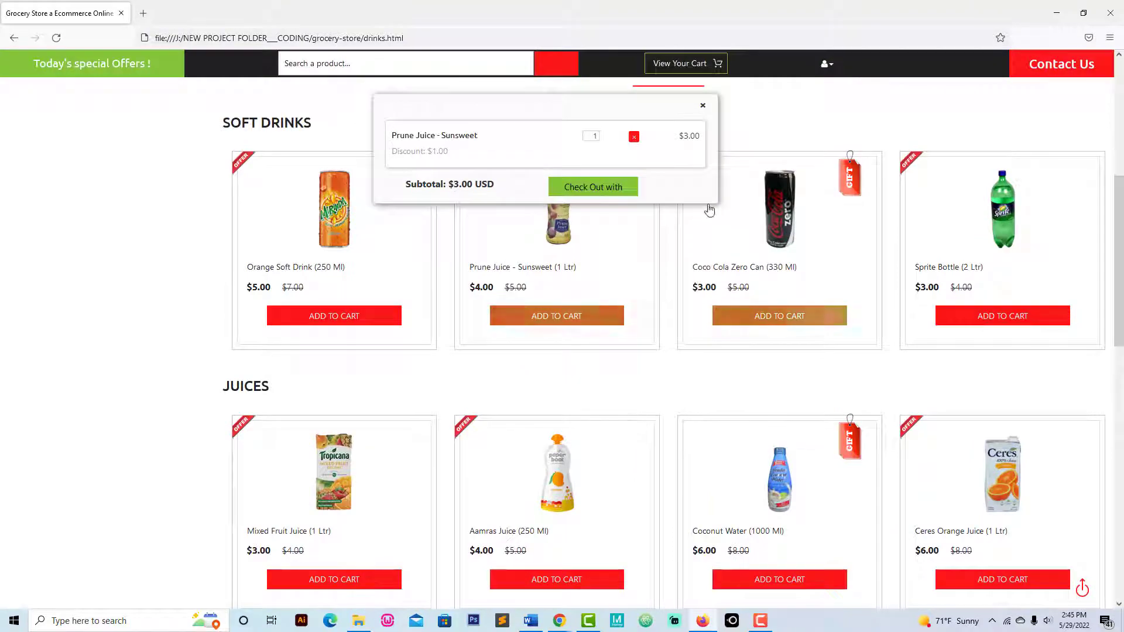
left_click(704, 116)
scroll(605, 393, "down", 10)
scroll(599, 470, "up", 4)
scroll(584, 431, "up", 3)
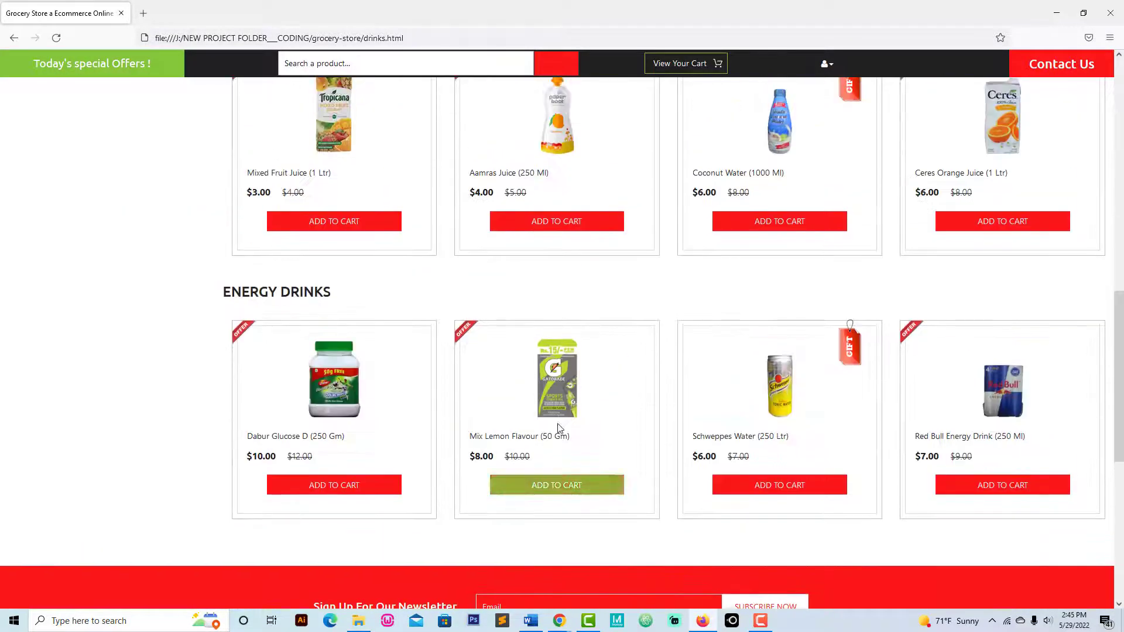
scroll(527, 440, "up", 5)
scroll(466, 453, "up", 4)
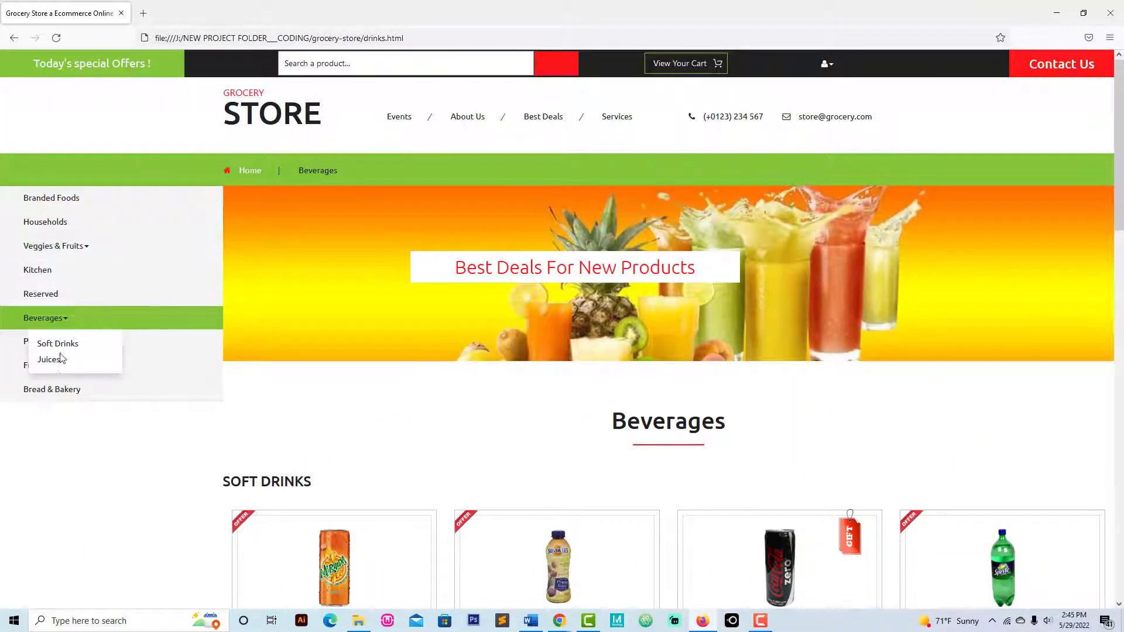
- From Pet Food, open Charminar Pulao Basmati Rice 5 KG and add it to the cart
left_click(48, 345)
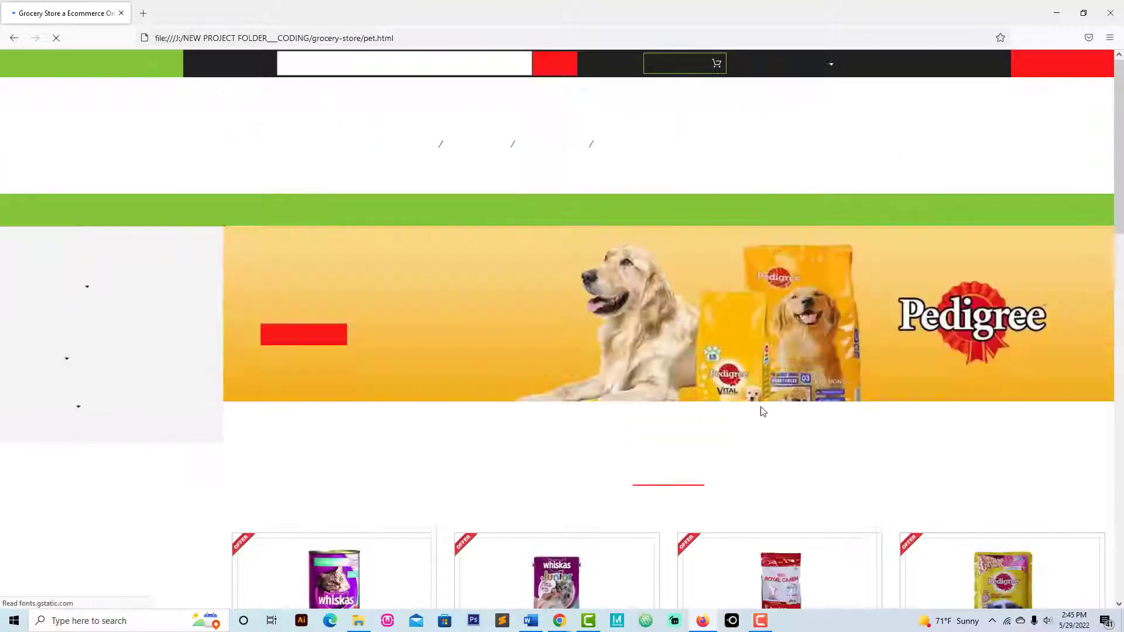
scroll(694, 237, "down", 1)
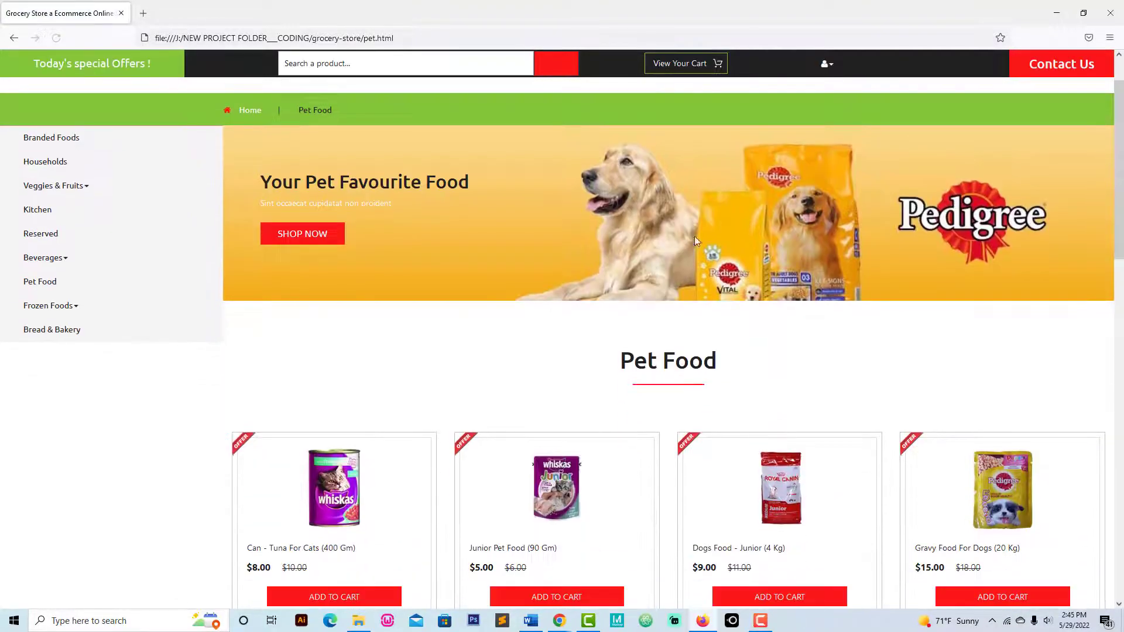
left_click(310, 236)
scroll(440, 307, "down", 3)
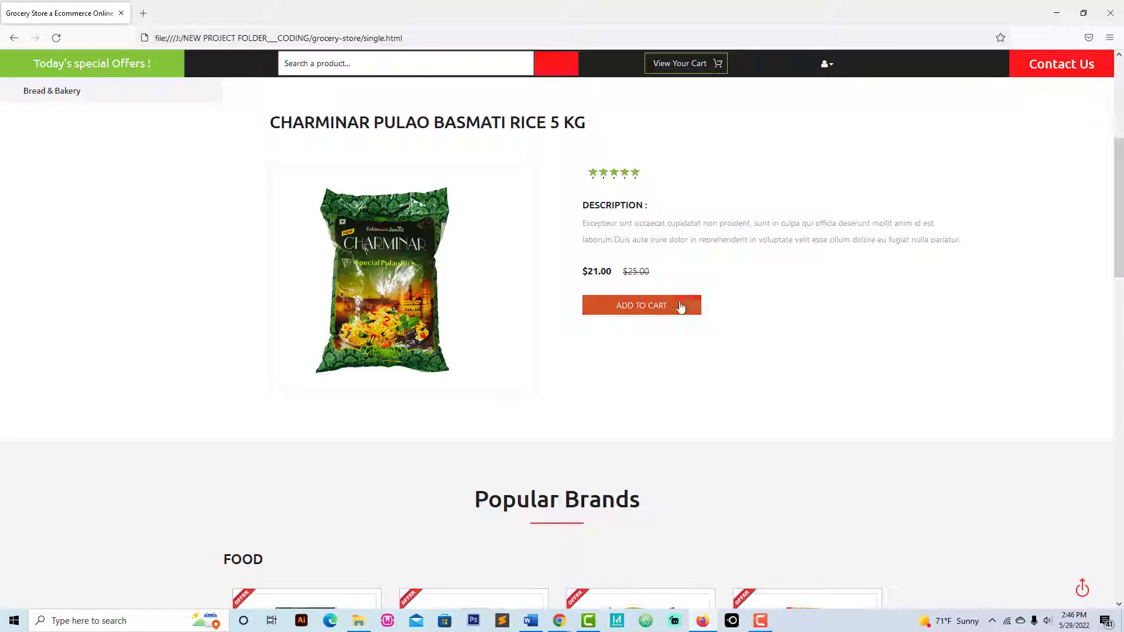
left_click(680, 306)
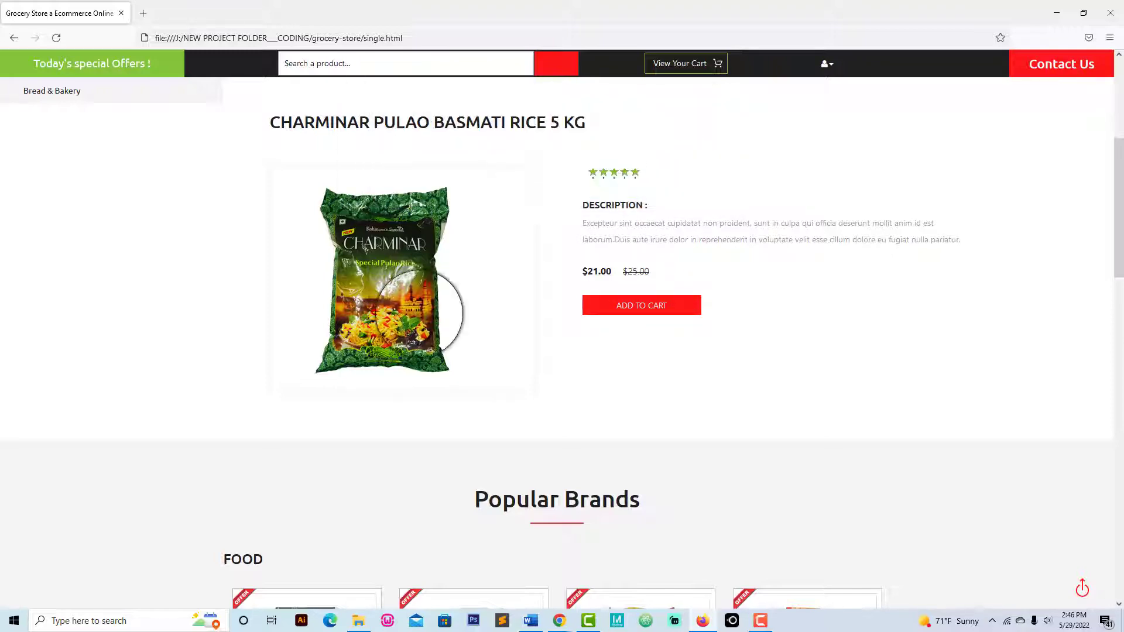
scroll(563, 316, "up", 5)
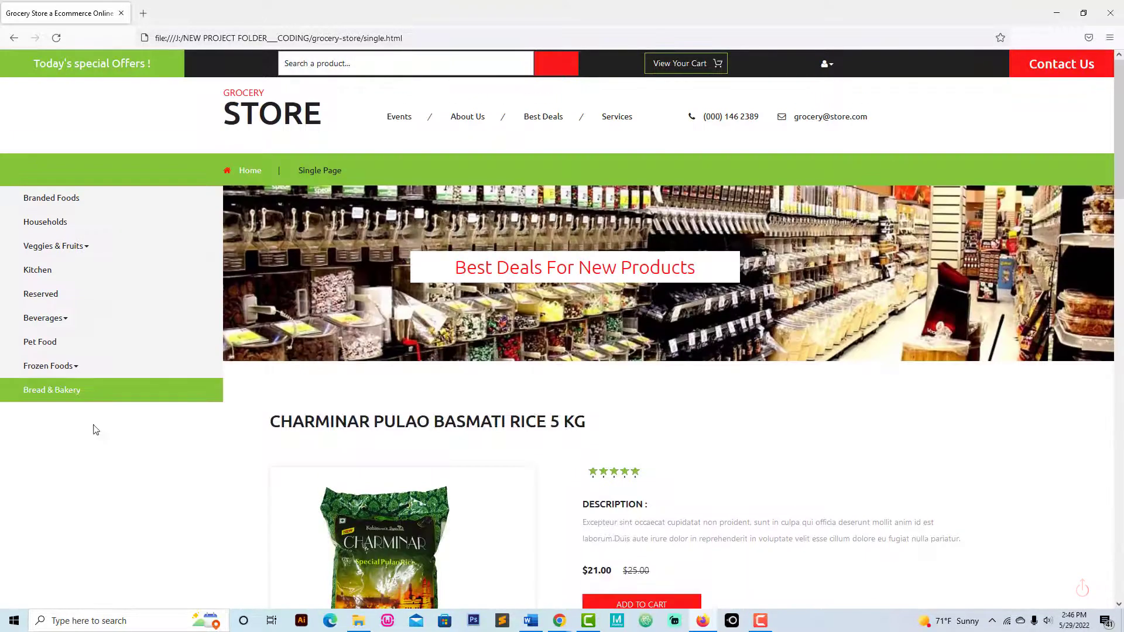
- Open Bread & Bakery and add Butter Croissants to the cart
left_click(52, 389)
scroll(650, 353, "down", 4)
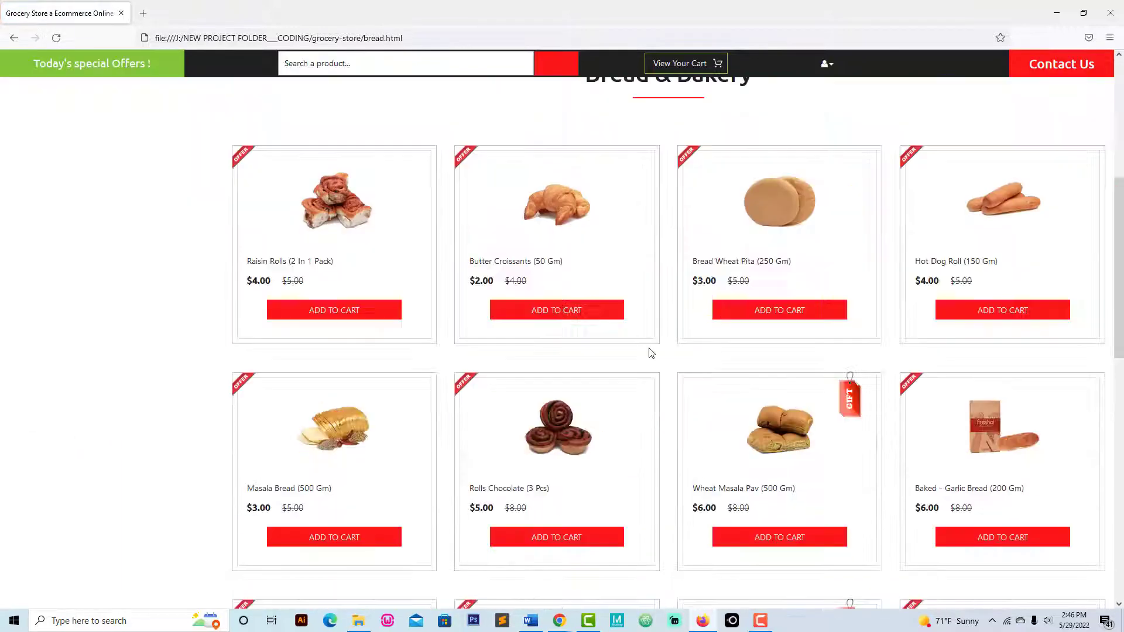
scroll(650, 353, "down", 1)
left_click(556, 298)
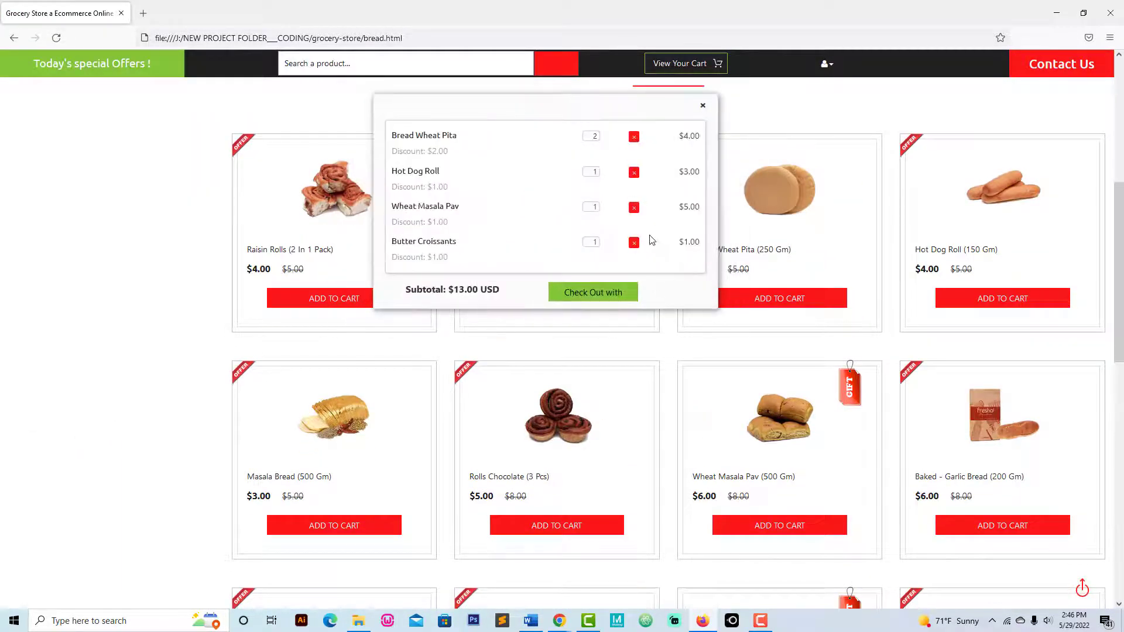
left_click(703, 107)
scroll(740, 329, "up", 5)
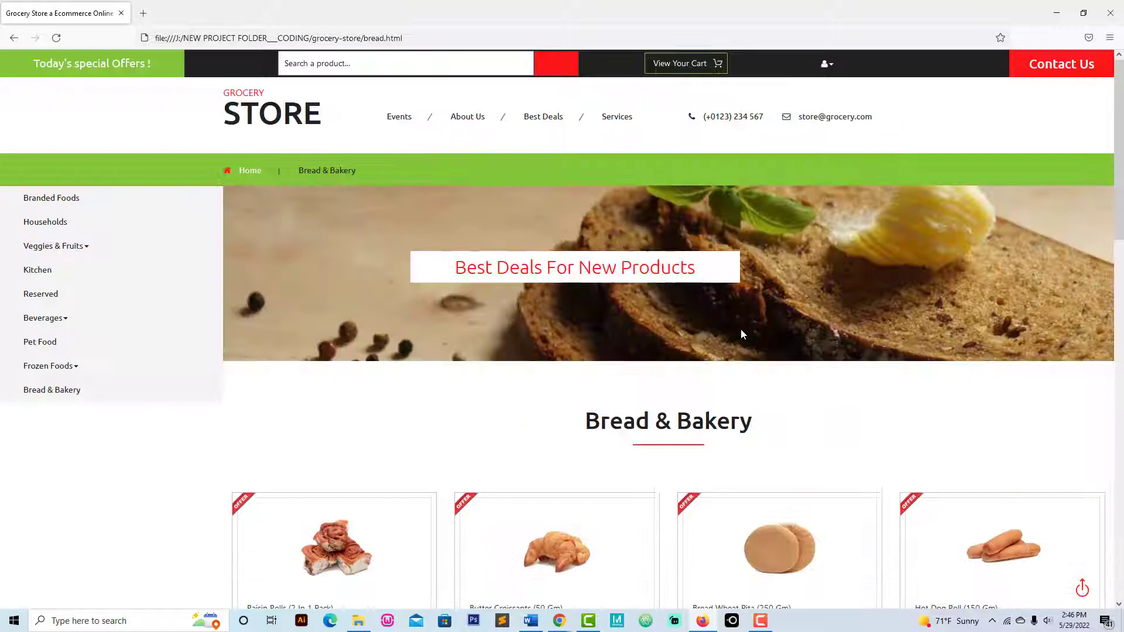
- Remove Hot Dog Roll, Butter Croissants, Wheat Masala Pav and Bread Wheat Pita, leaving the cart empty
left_click(695, 68)
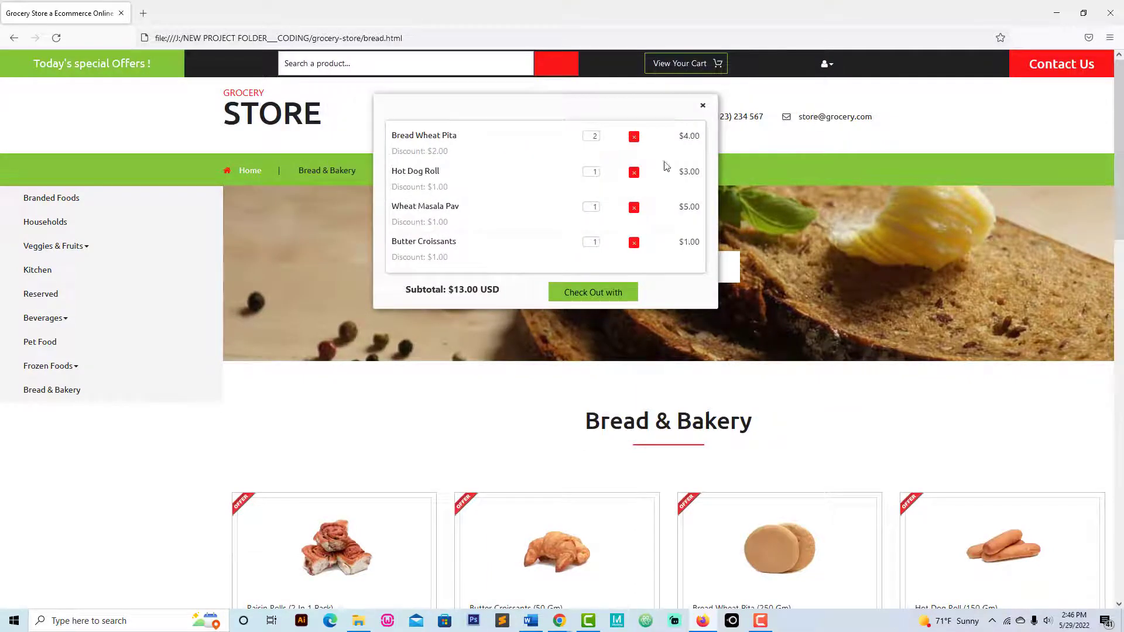
left_click(635, 172)
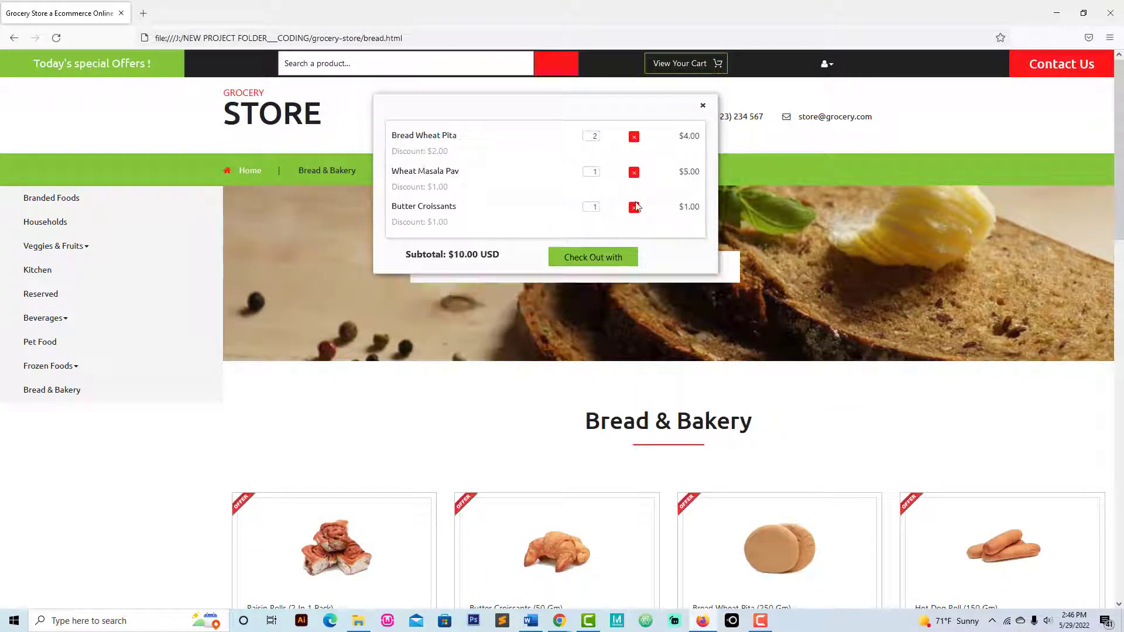
left_click(634, 206)
left_click(634, 173)
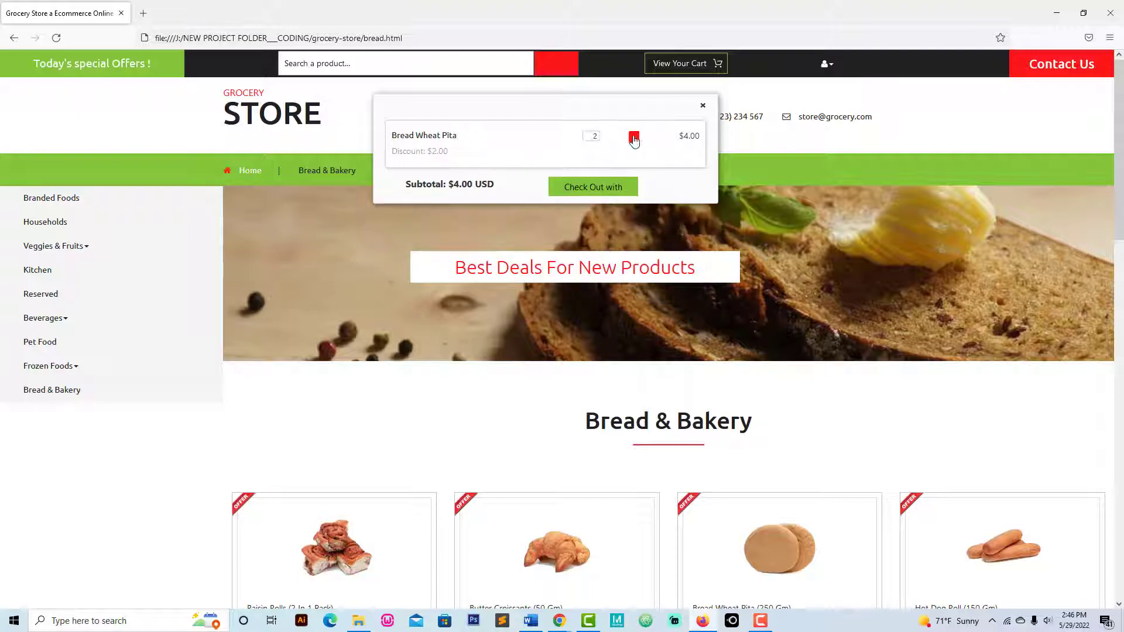
left_click(635, 138)
left_click(698, 65)
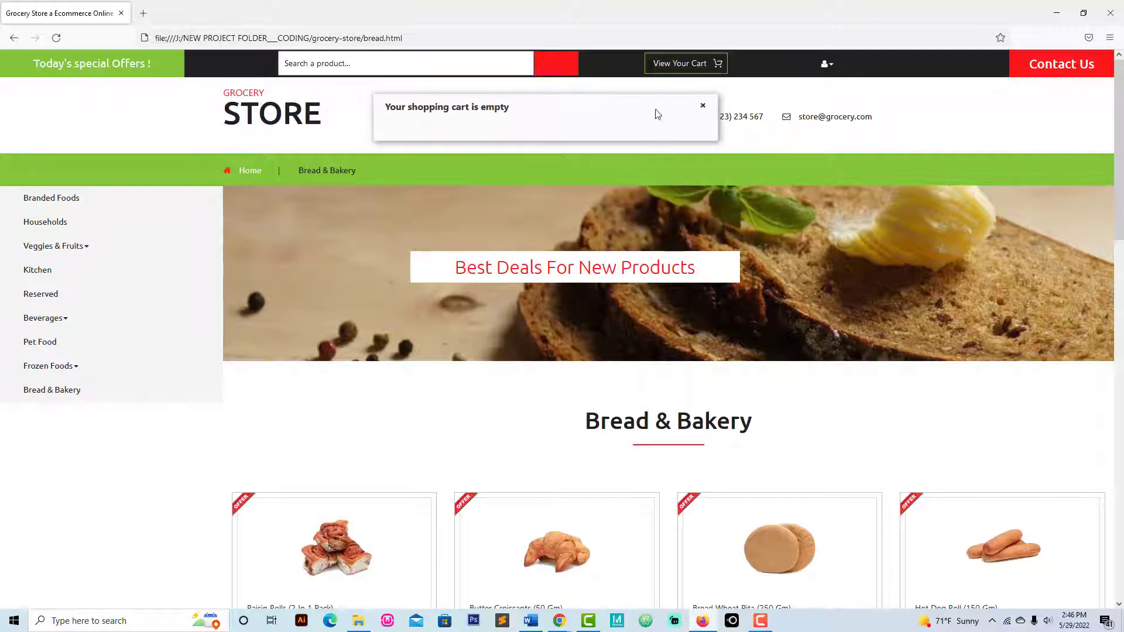
left_click(703, 106)
scroll(537, 352, "down", 10)
scroll(537, 395, "down", 5)
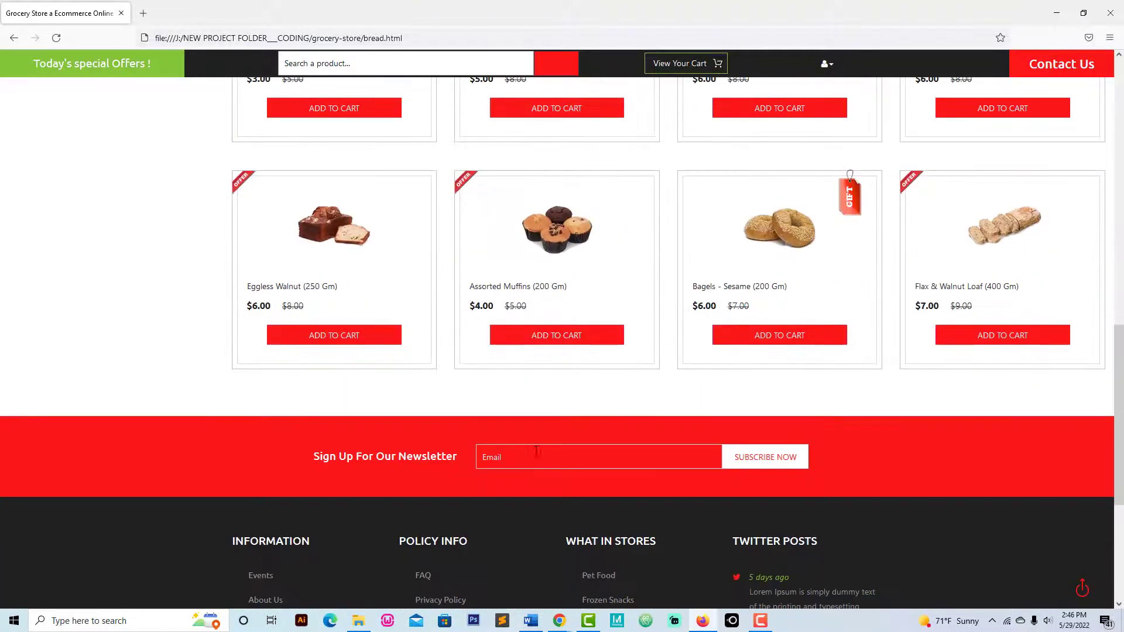
scroll(536, 454, "down", 3)
scroll(518, 396, "up", 10)
scroll(457, 414, "up", 5)
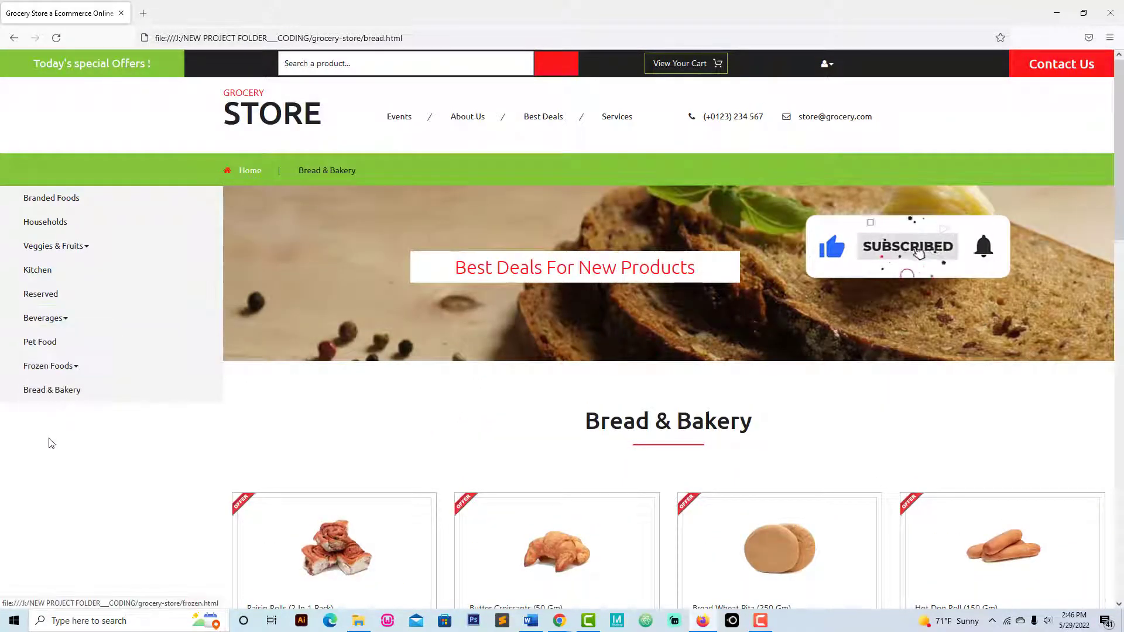
mouse_move(50, 366)
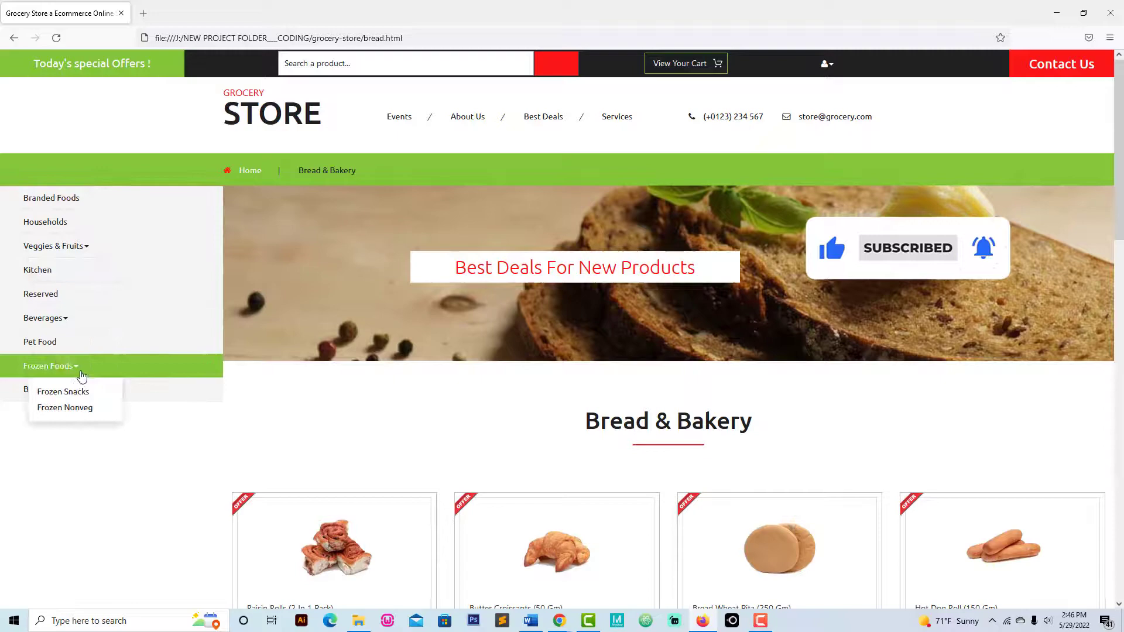
- Visit the Frozen Nonveg foods page, show and hide the account options, then open Branded Foods
left_click(64, 407)
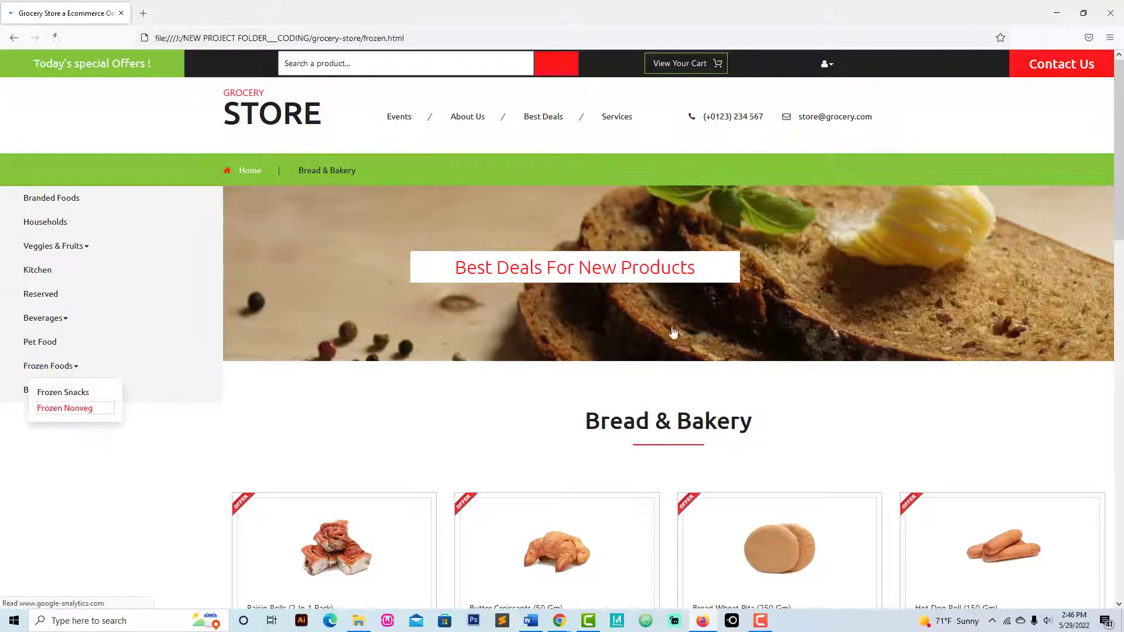
scroll(672, 332, "down", 3)
scroll(528, 308, "up", 2)
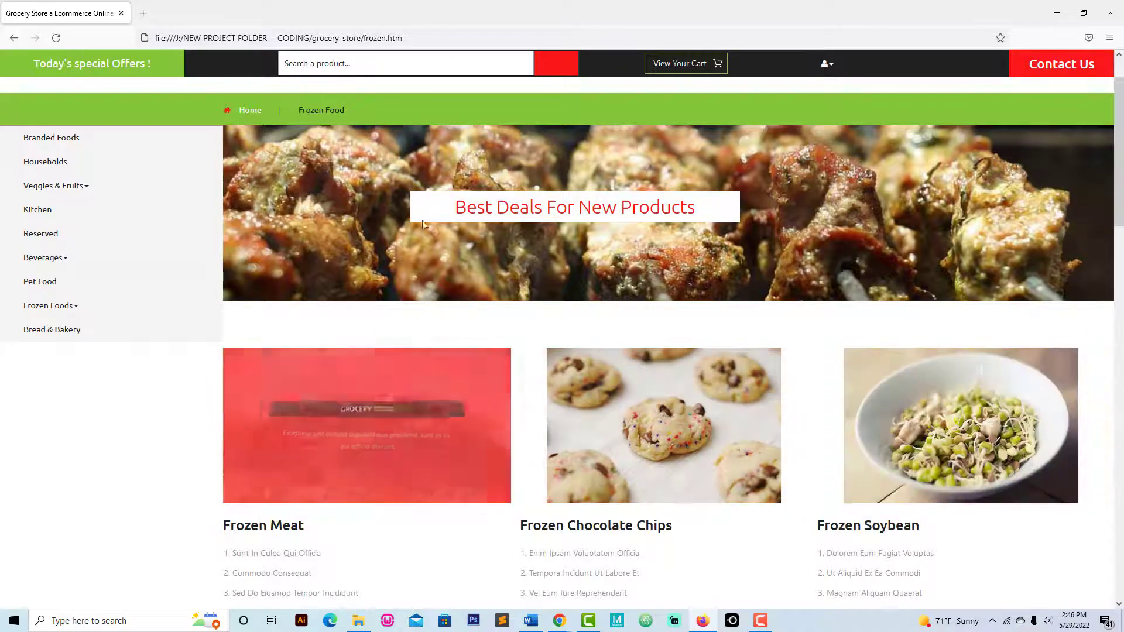
left_click(826, 63)
left_click(667, 63)
left_click(151, 64)
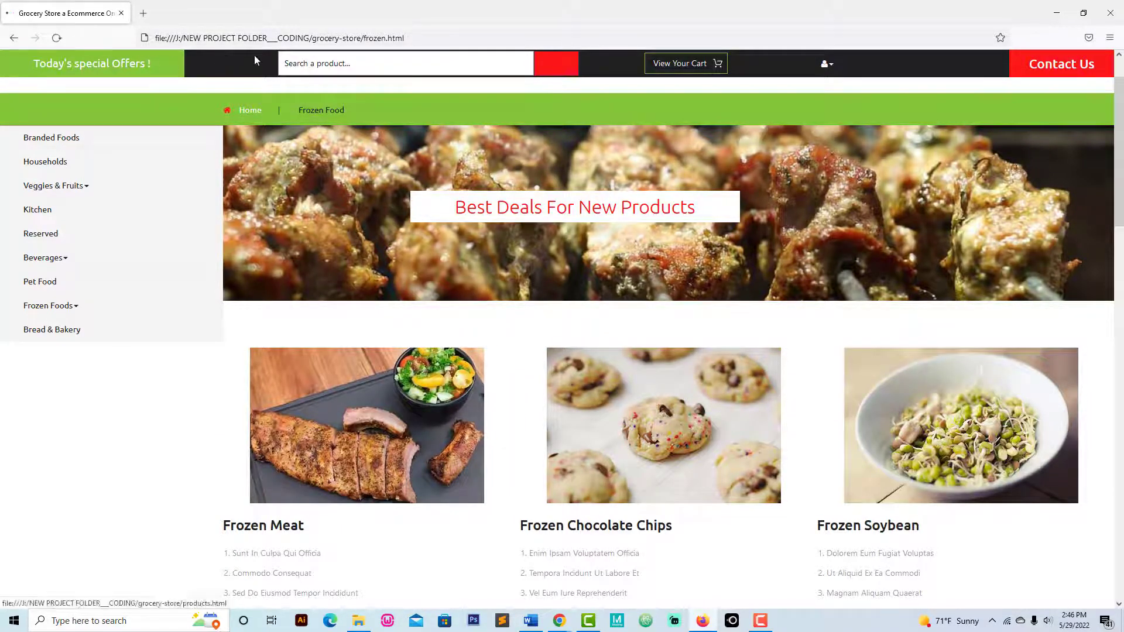
scroll(592, 390, "down", 5)
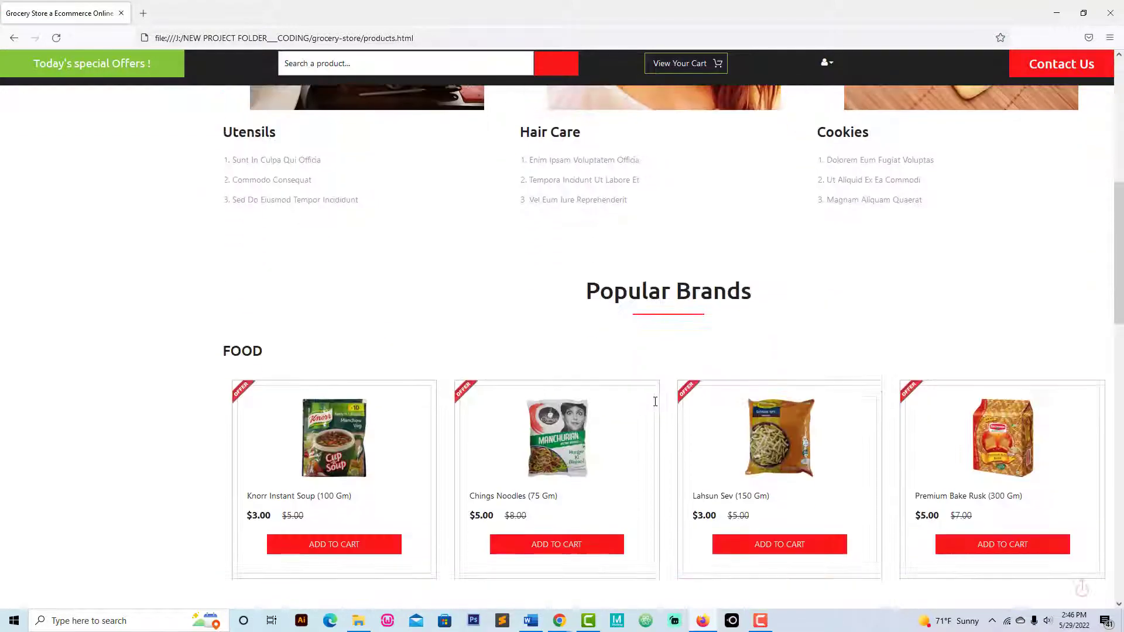
scroll(593, 390, "up", 5)
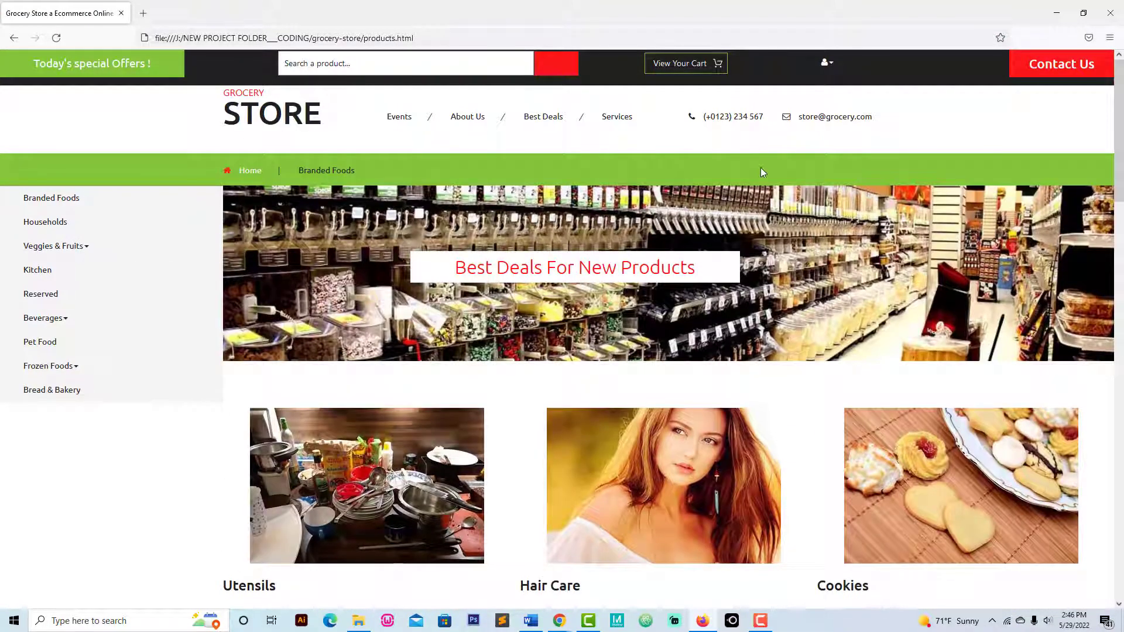
scroll(761, 263, "down", 5)
scroll(760, 351, "down", 5)
scroll(761, 395, "down", 3)
scroll(751, 448, "down", 8)
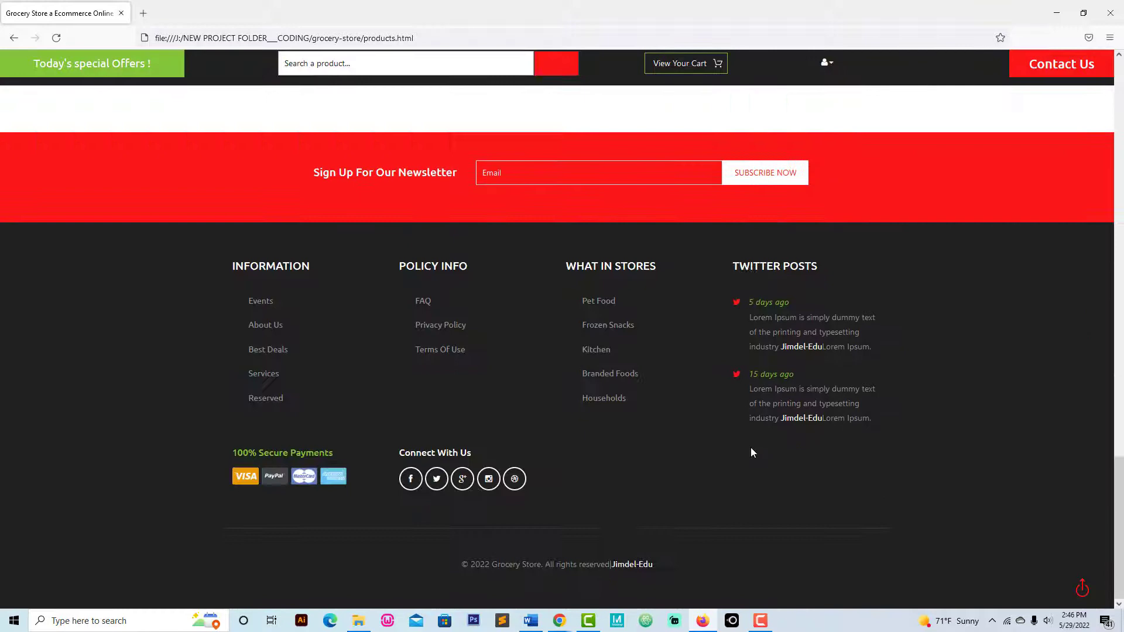
scroll(751, 447, "up", 6)
scroll(844, 386, "up", 6)
scroll(843, 387, "up", 5)
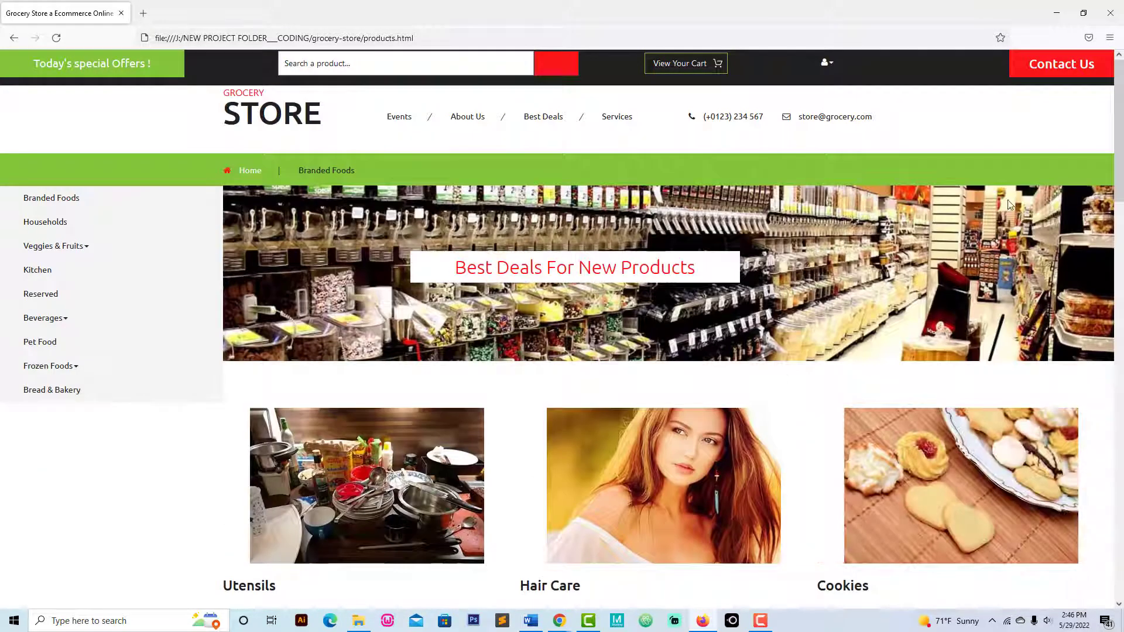
left_click(1066, 68)
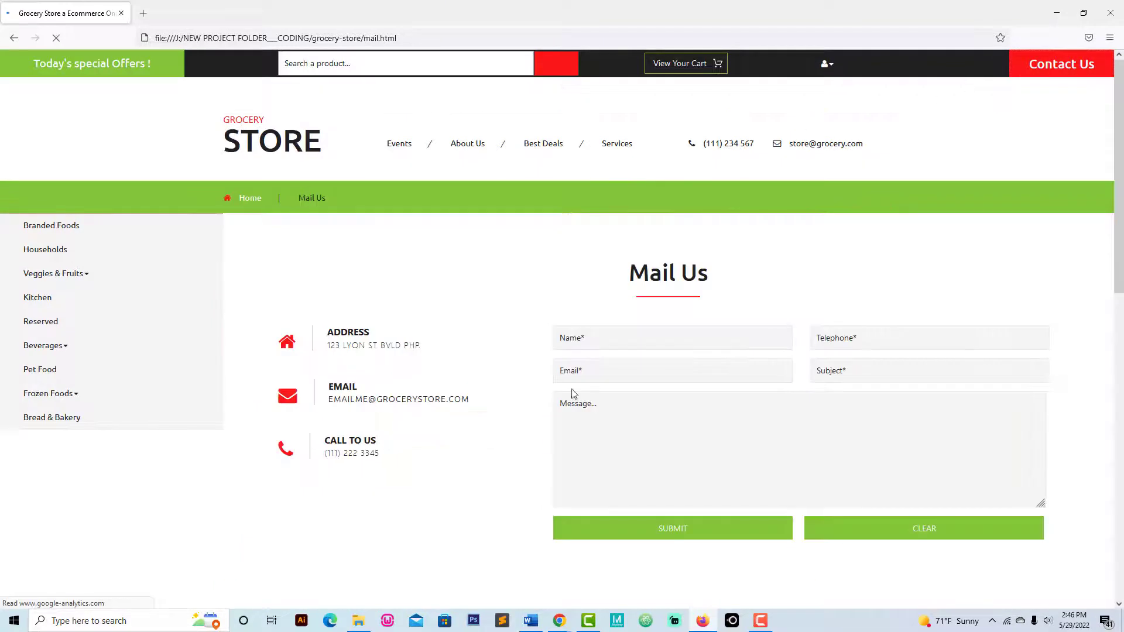
scroll(576, 386, "down", 1)
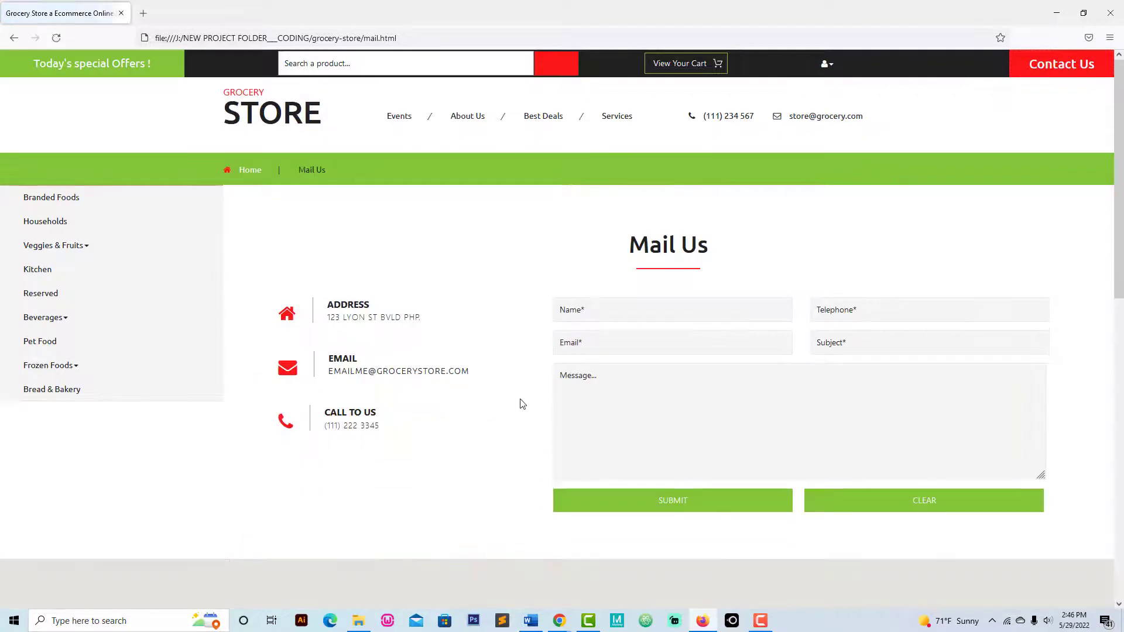
left_click(630, 311)
left_click(630, 402)
left_click(879, 312)
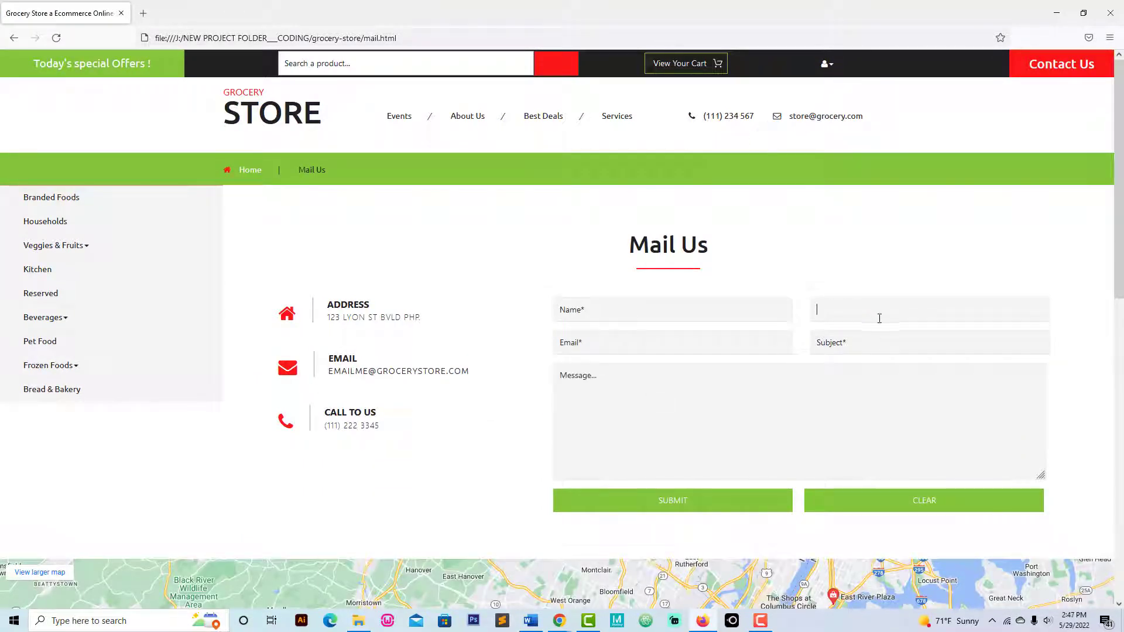
left_click(878, 342)
left_click(668, 342)
left_click(596, 374)
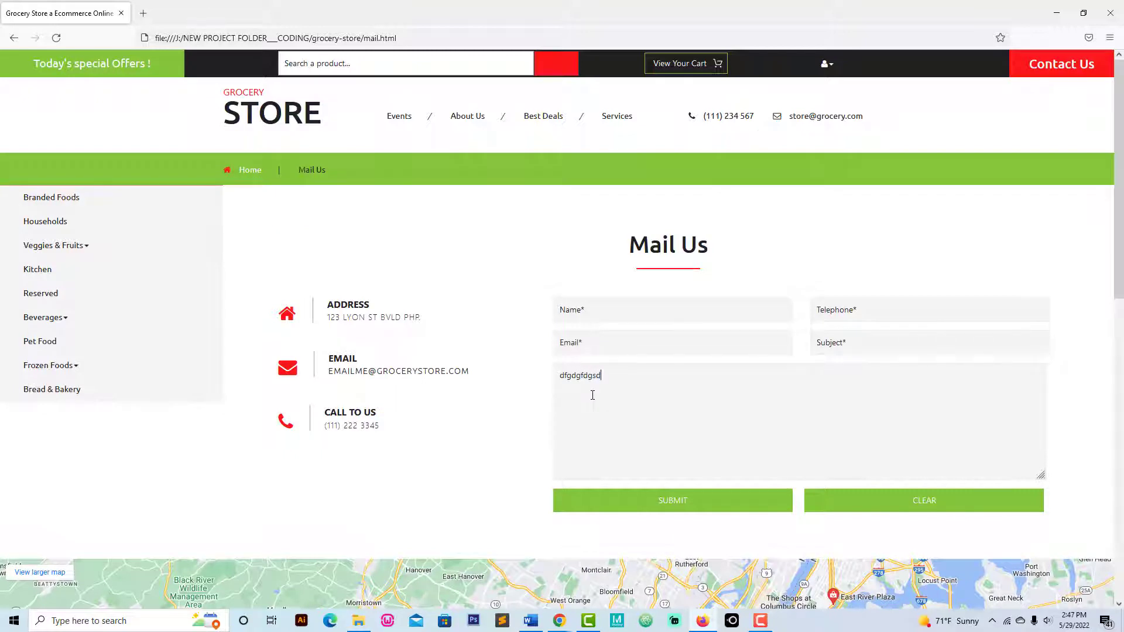
key("ctrl+a")
key("BackSpace")
left_click(924, 501)
left_click(616, 393)
type("iukuykuy")
left_click(967, 505)
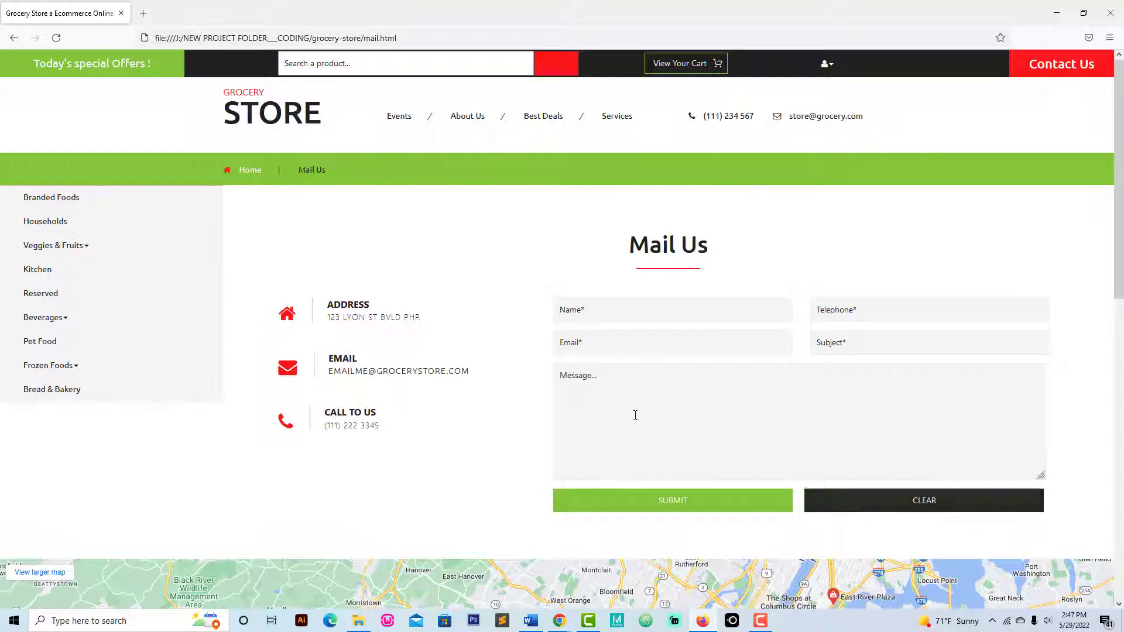
left_click(603, 380)
type("DO NOT FORGET TO SUBSCRIBE TO MY CHANN")
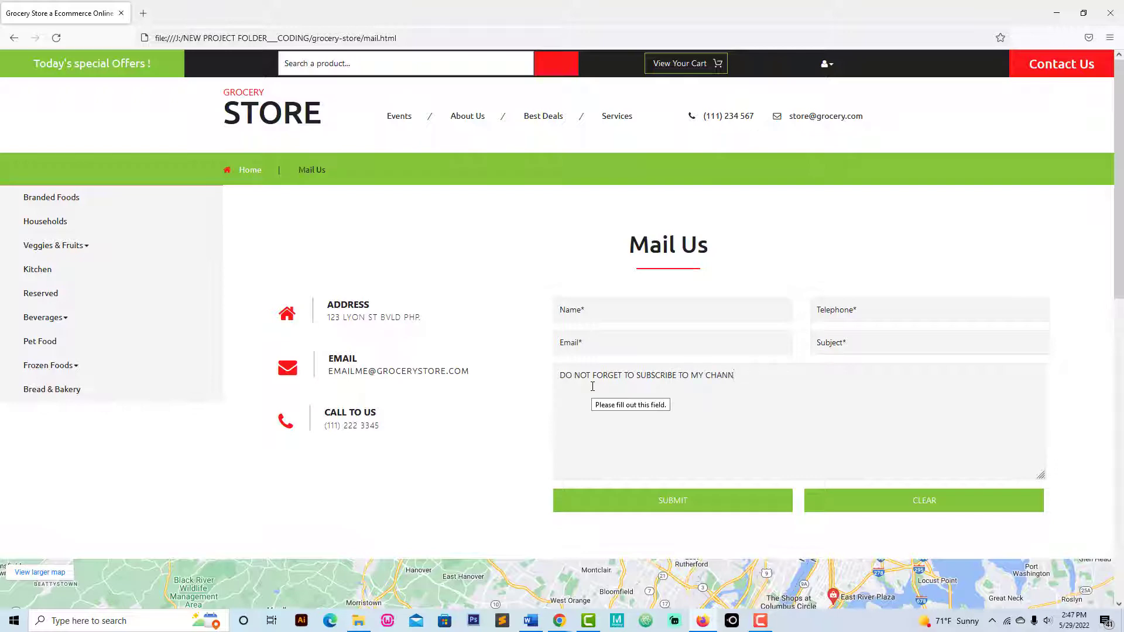
type("EL. ")
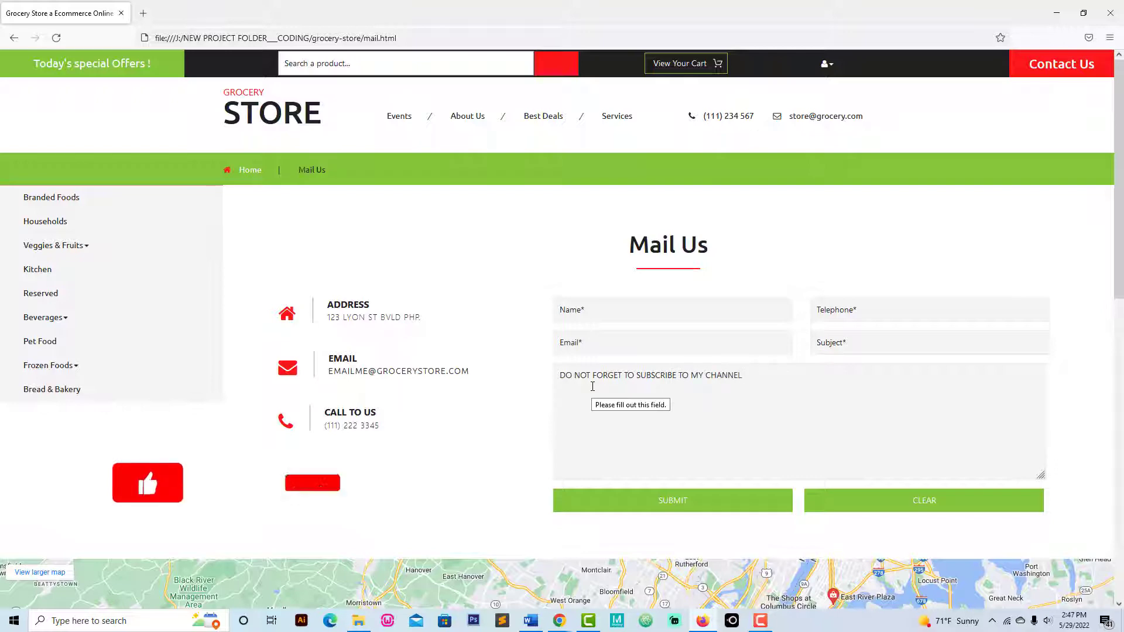
type("THN")
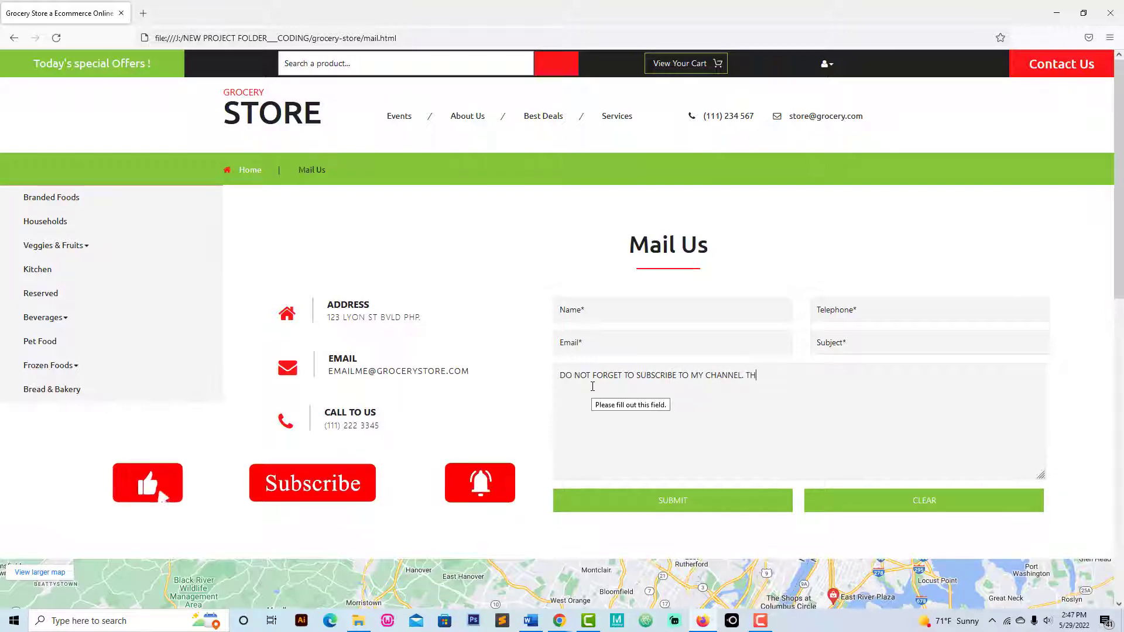
key("BackSpace")
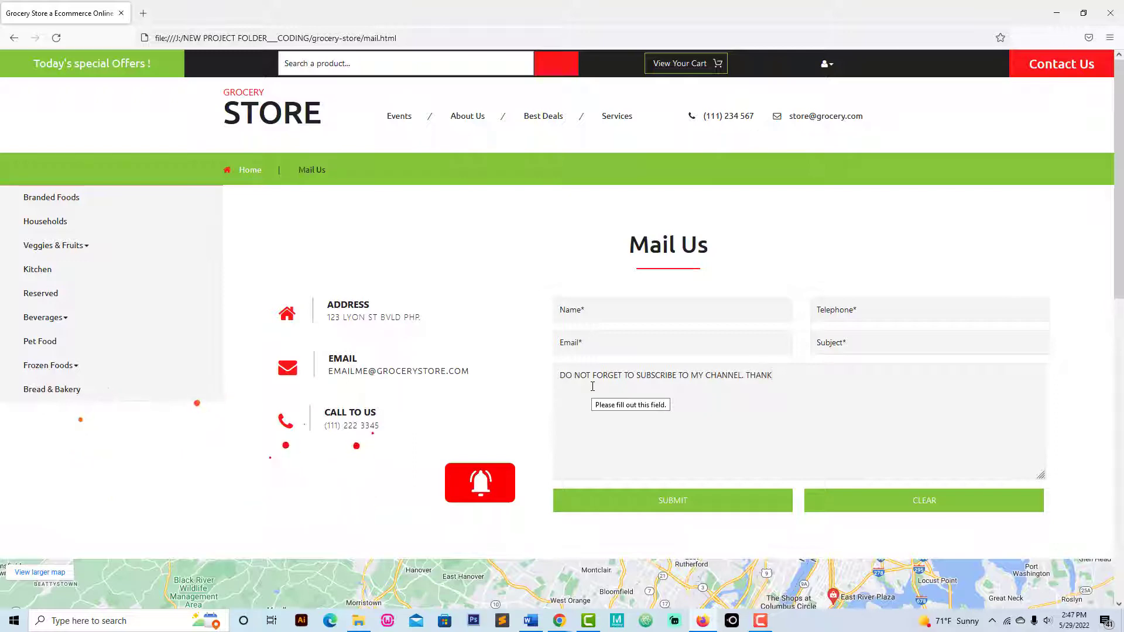
type("ANK YOU!")
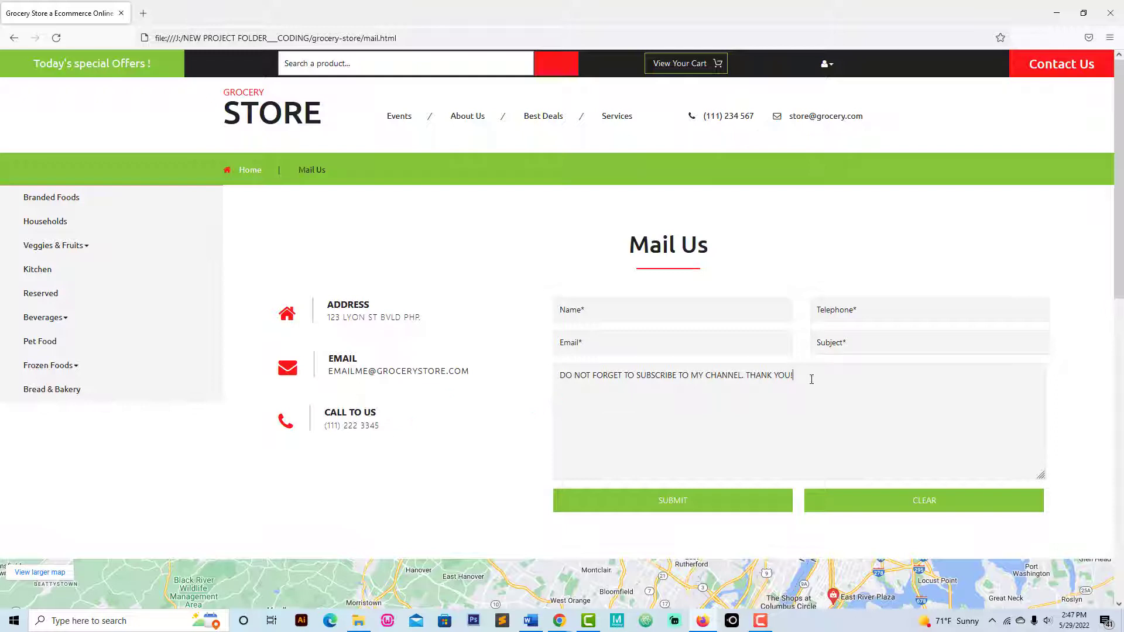
key("ctrl+a")
left_click(740, 434)
left_click_drag(823, 375, 562, 392)
left_click(691, 376)
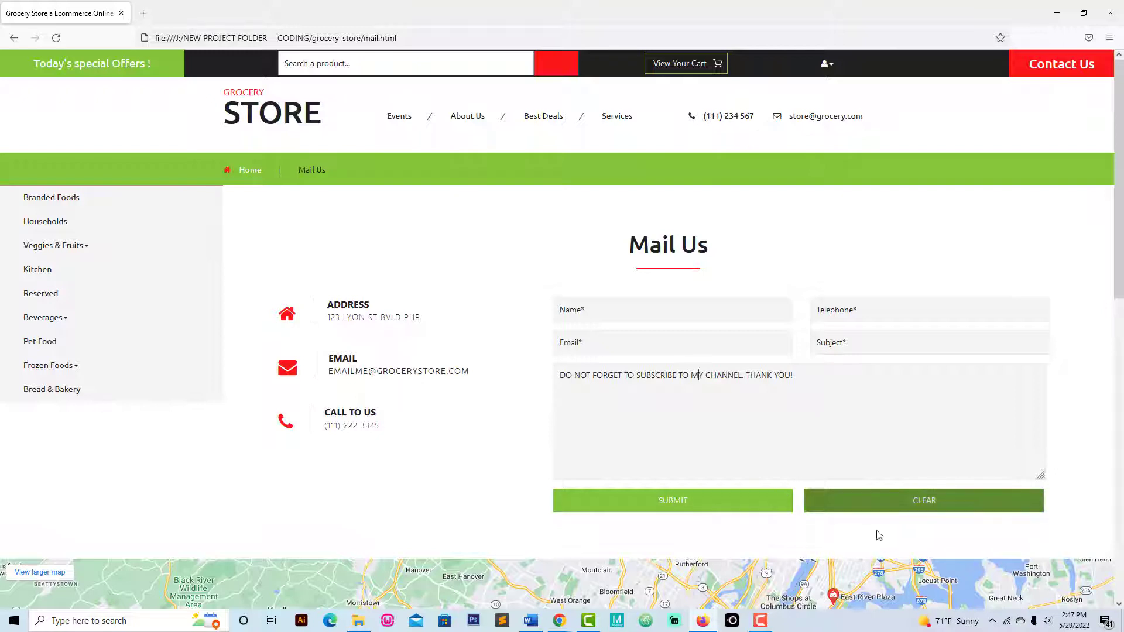
left_click(930, 509)
left_click(645, 431)
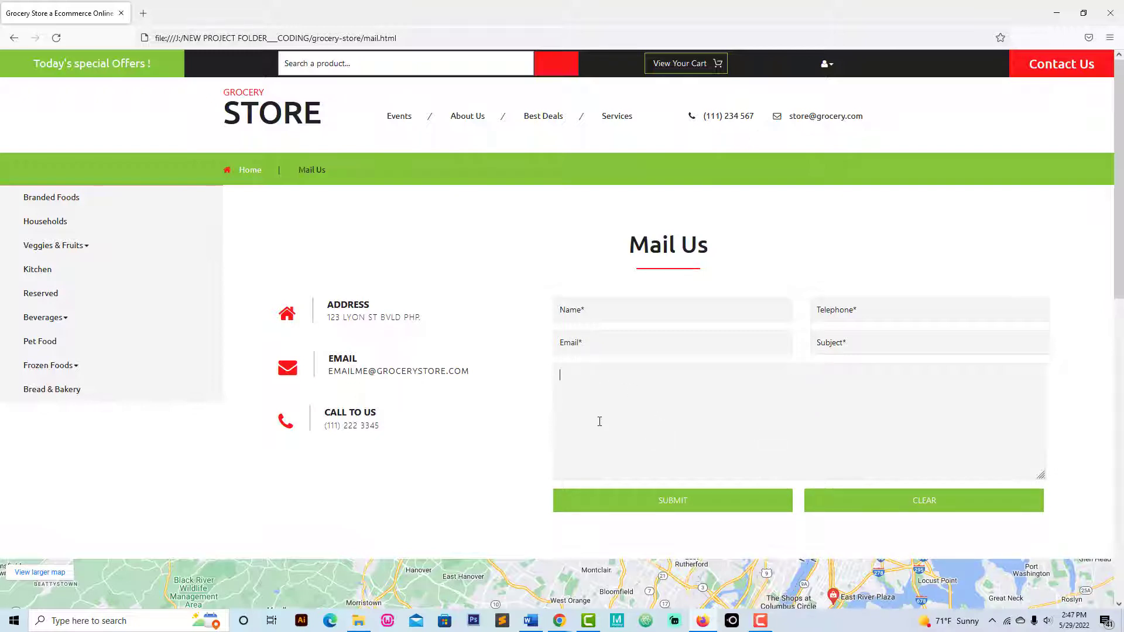
left_click_drag(327, 303, 422, 319)
left_click_drag(327, 359, 408, 372)
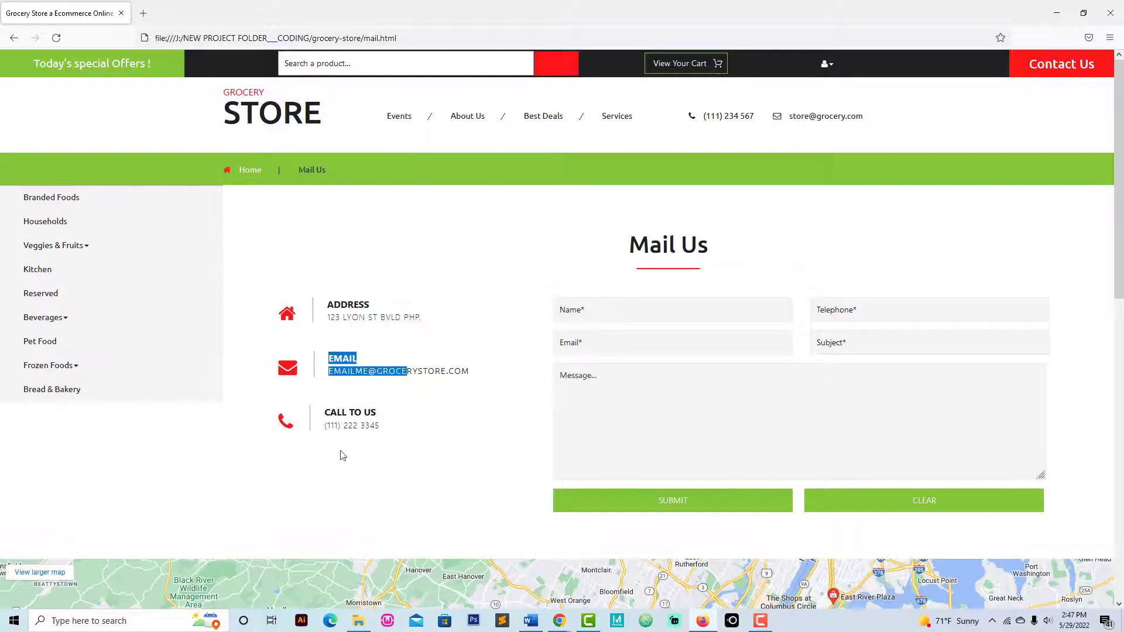
left_click(349, 444)
scroll(405, 408, "down", 2)
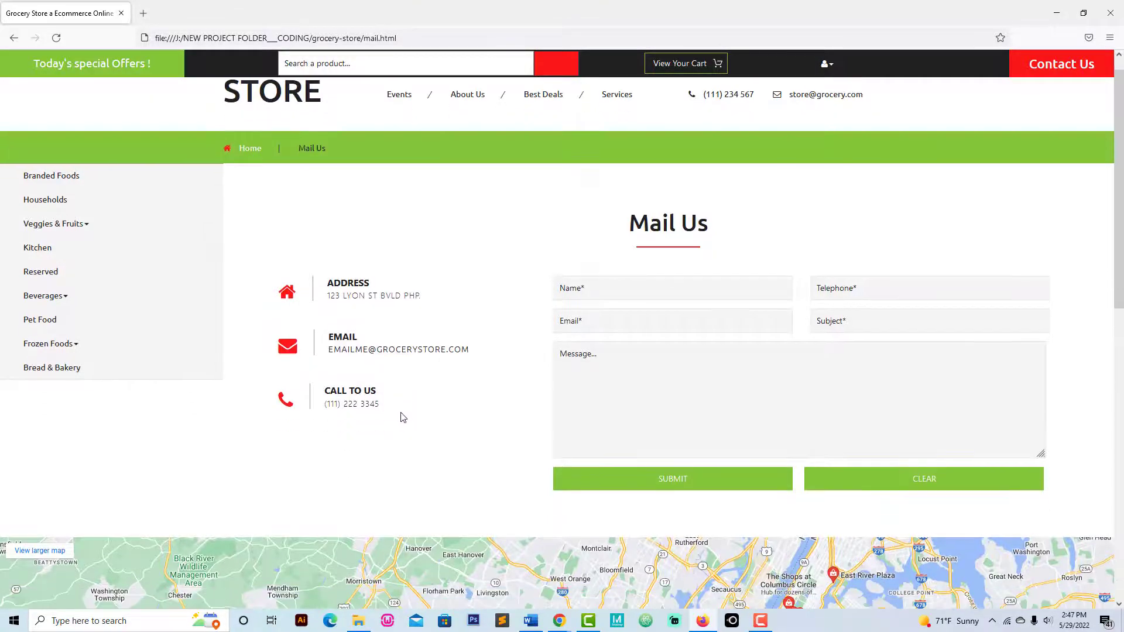
scroll(404, 408, "down", 4)
scroll(526, 351, "down", 6)
scroll(669, 401, "down", 2)
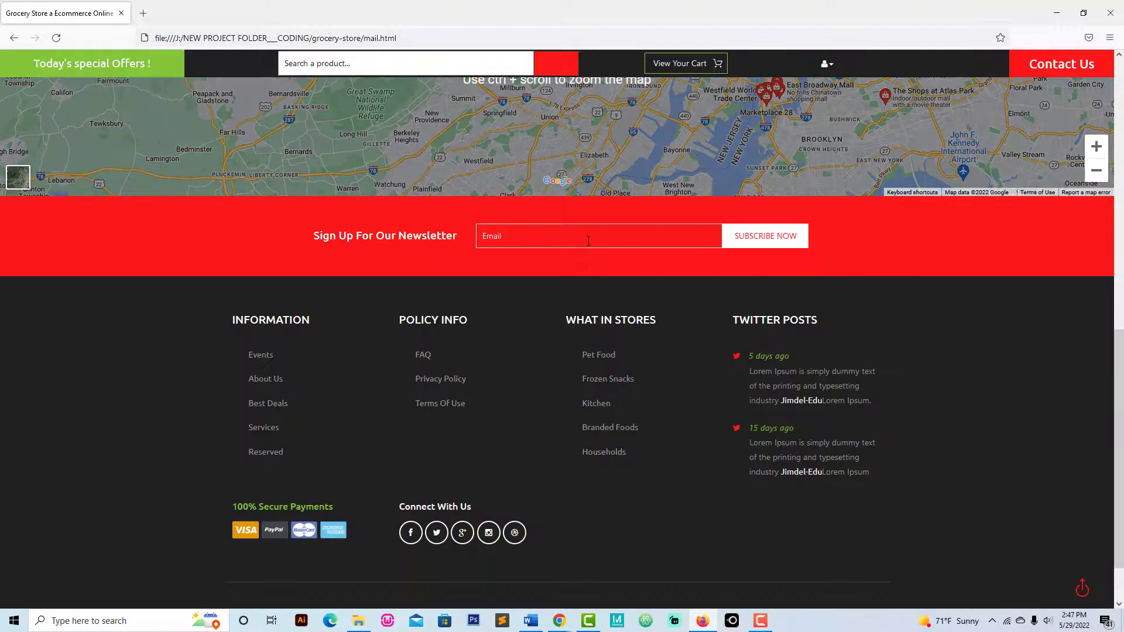
type("asdsdsdsd")
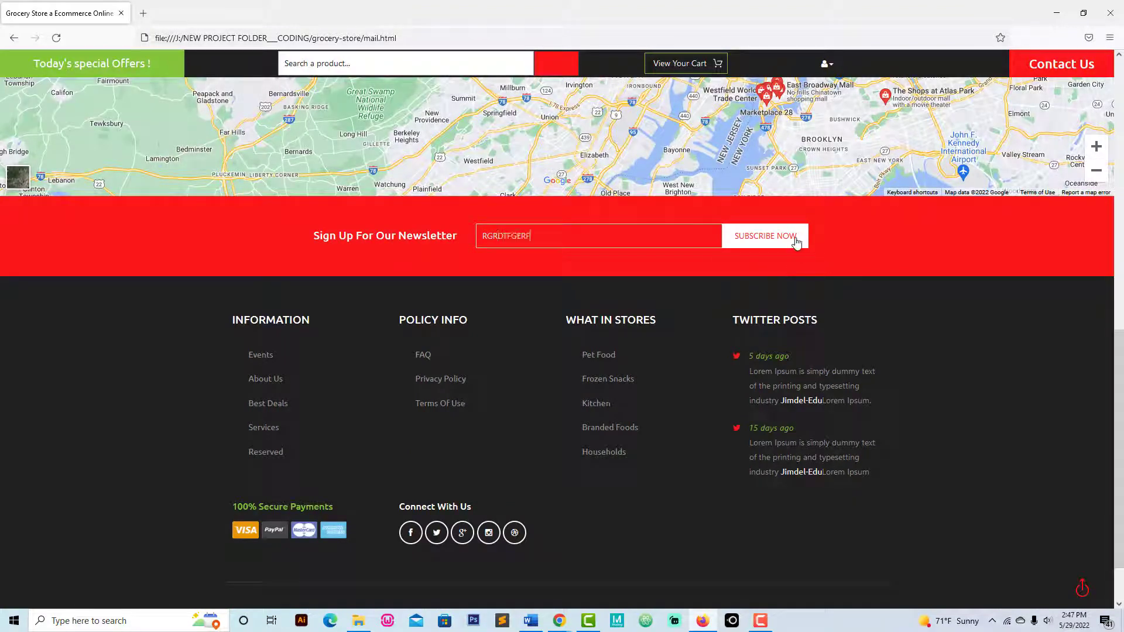
left_click(765, 235)
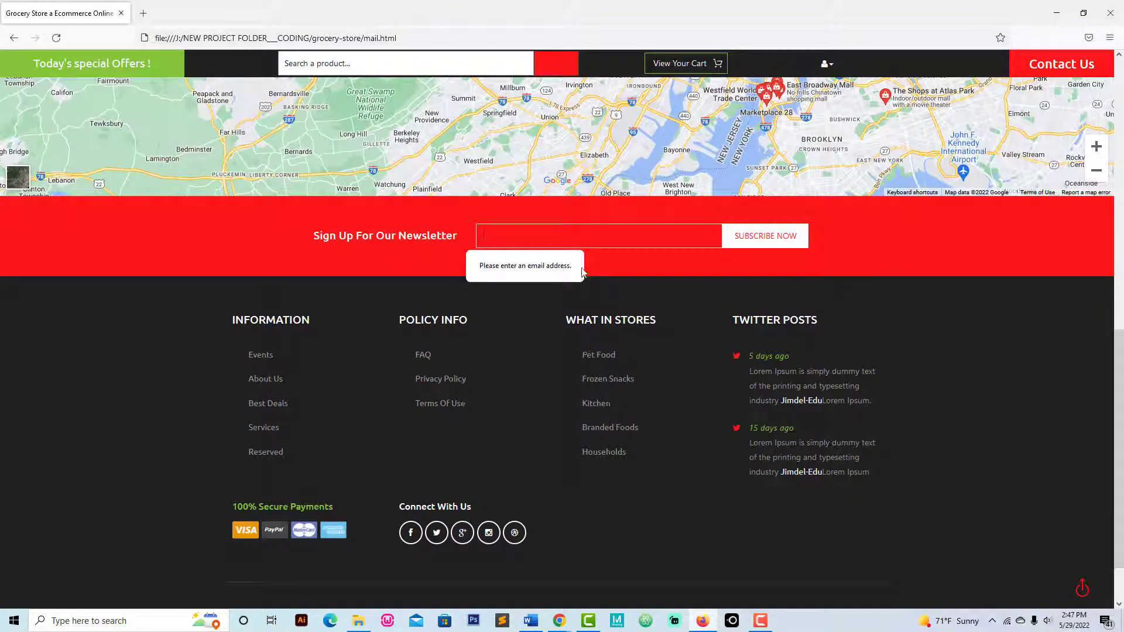
left_click(645, 514)
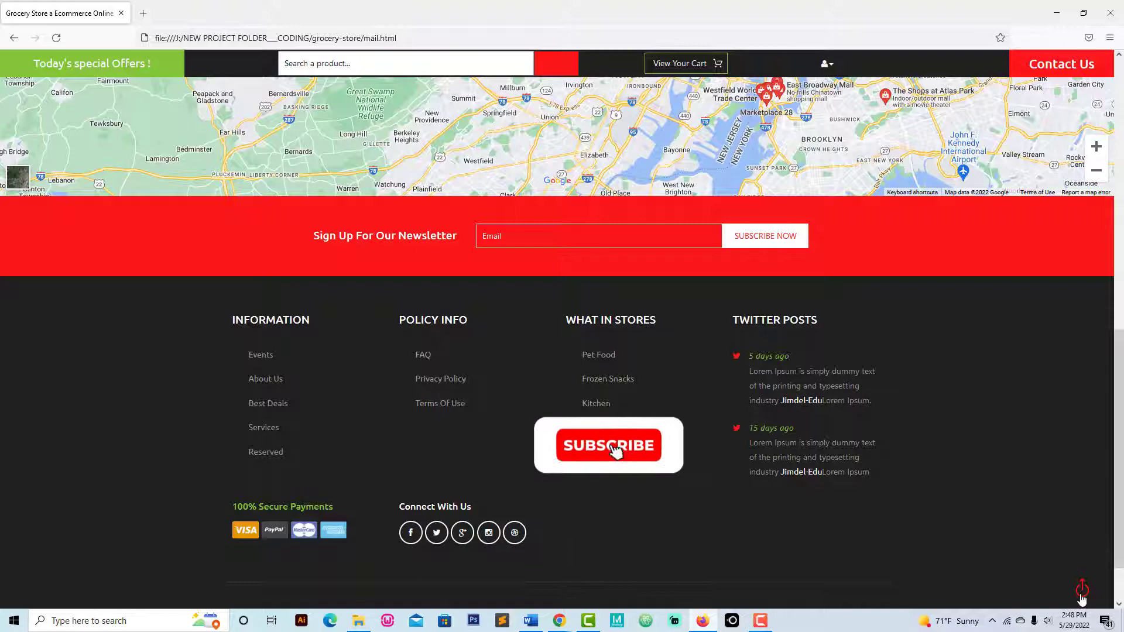
left_click(1082, 587)
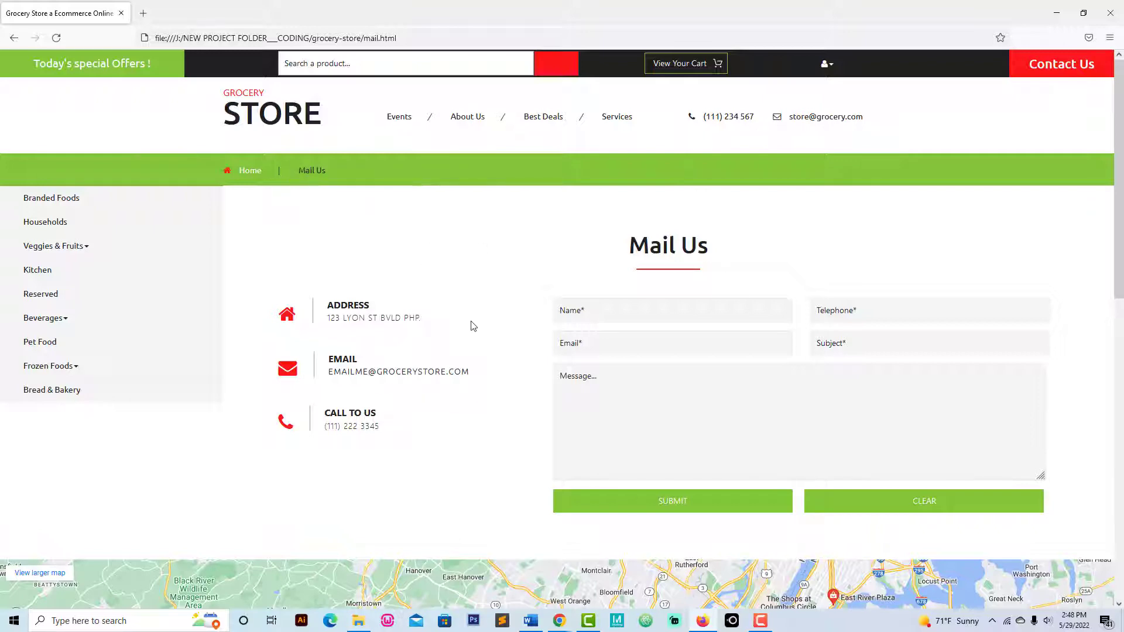
left_click(690, 393)
left_click(514, 62)
left_click(420, 233)
scroll(1056, 285, "down", 10)
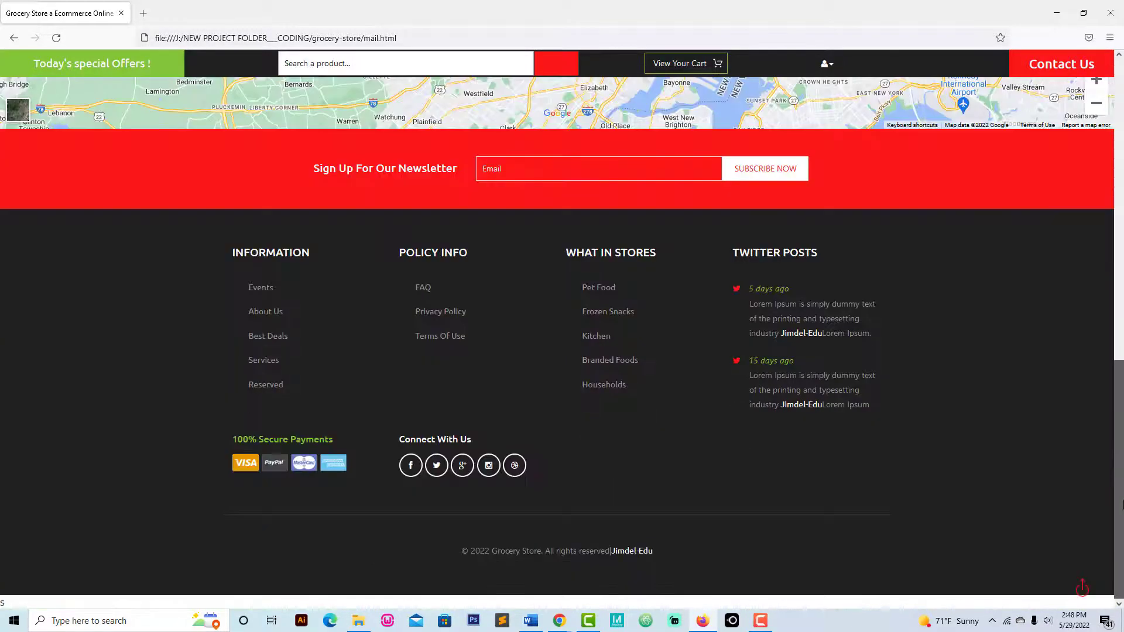
scroll(1061, 127, "up", 8)
scroll(1059, 128, "up", 2)
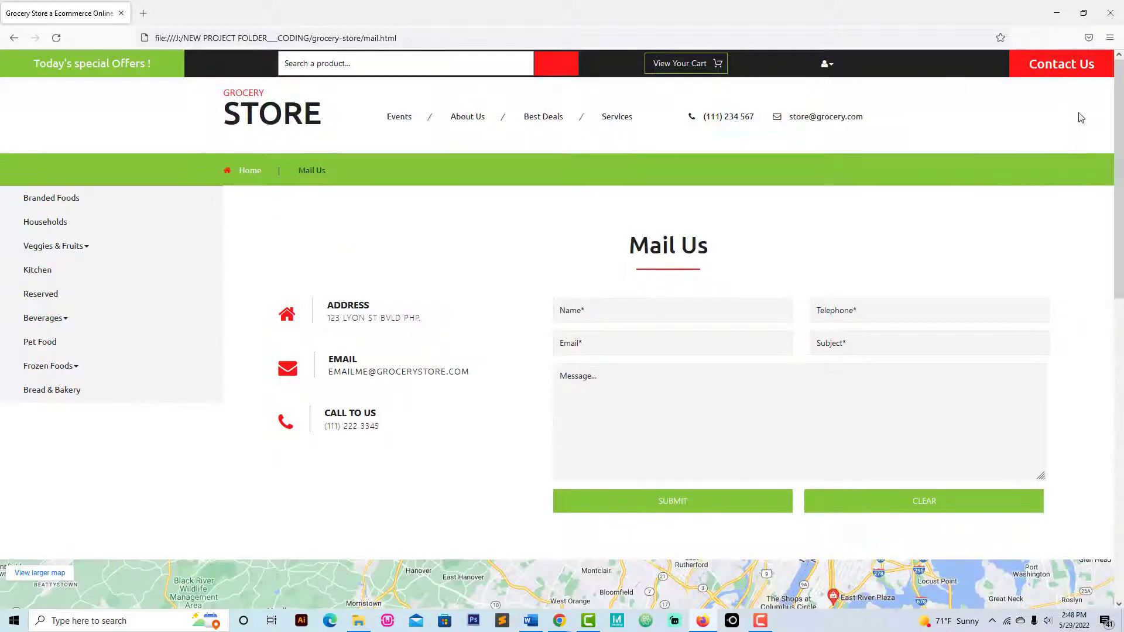
left_click(623, 312)
left_click(688, 410)
left_click(405, 527)
scroll(595, 376, "down", 2)
left_click(598, 262)
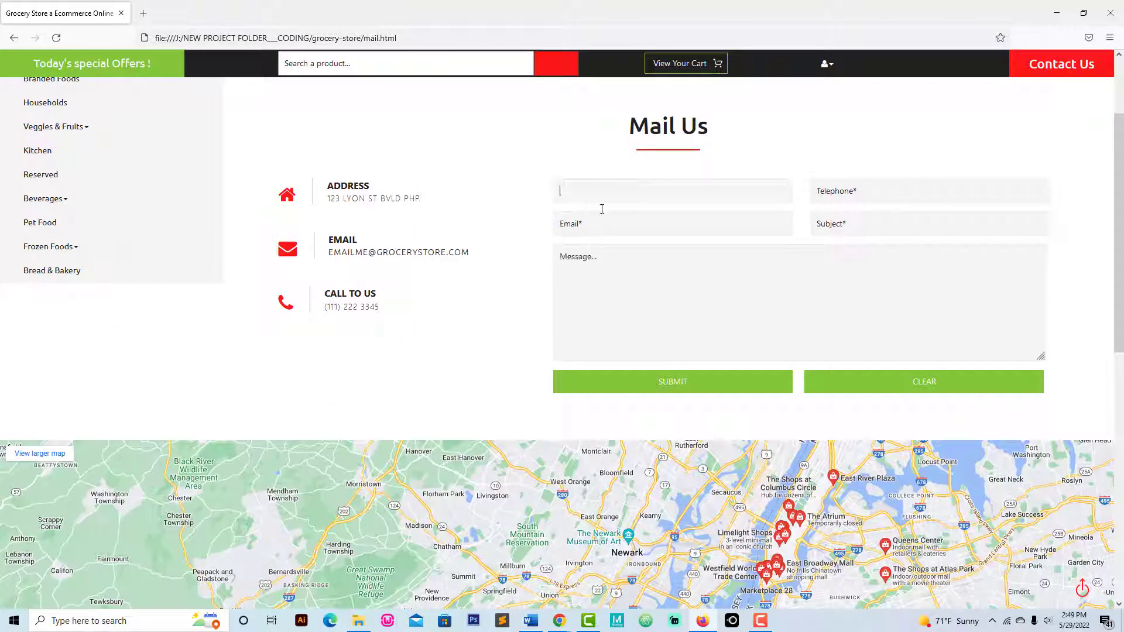
scroll(747, 431, "down", 8)
scroll(821, 473, "down", 3)
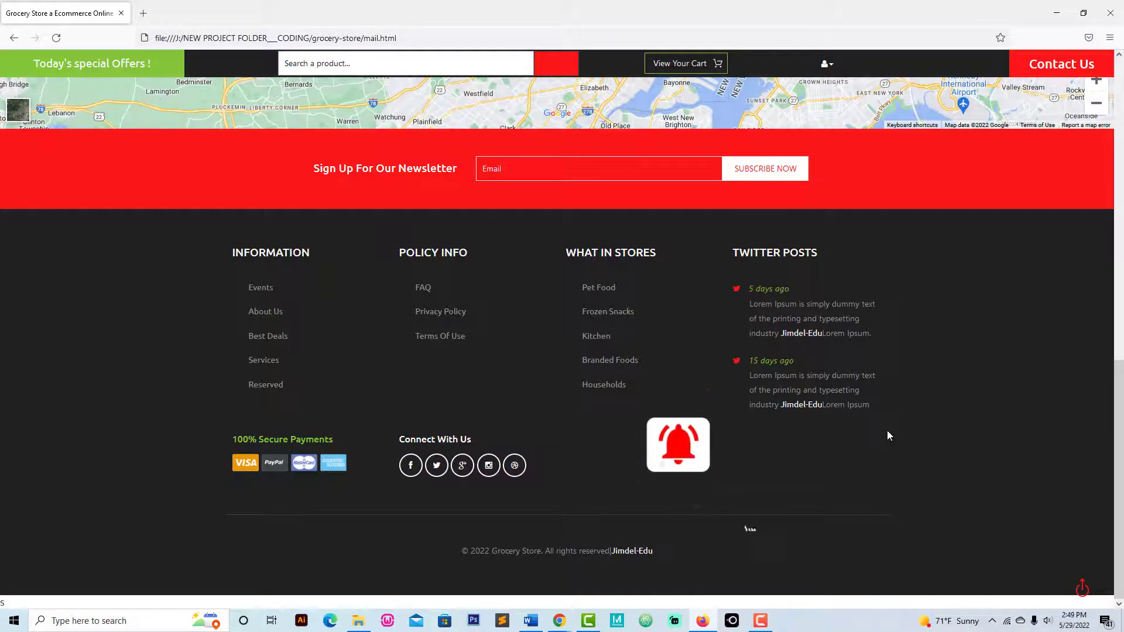
left_click(1082, 587)
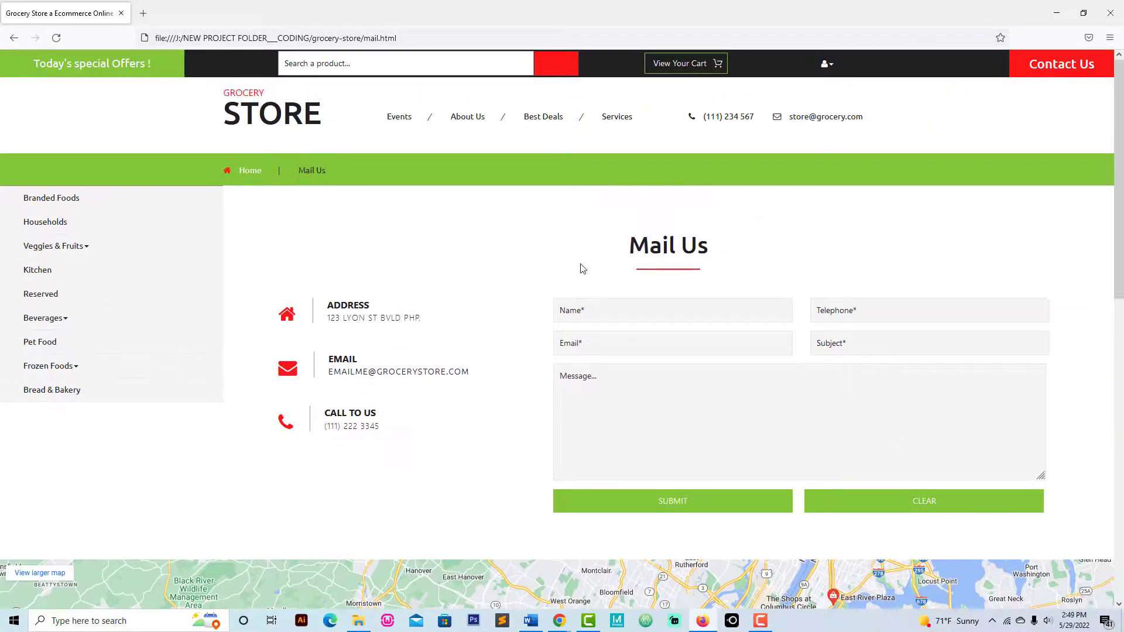
left_click(596, 311)
left_click(601, 379)
left_click(587, 310)
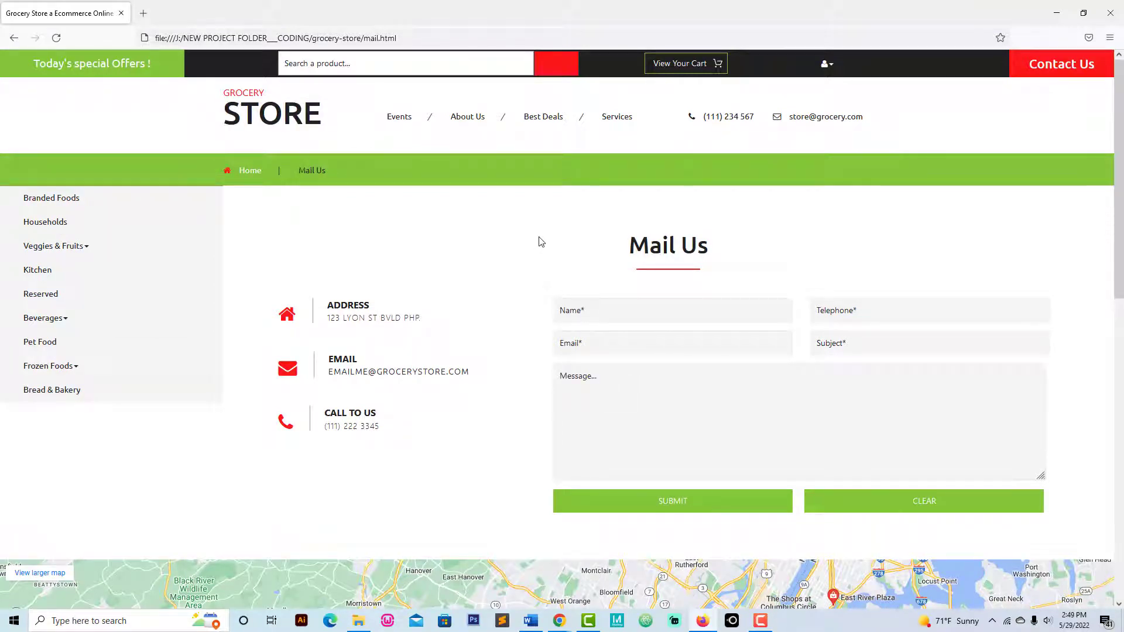